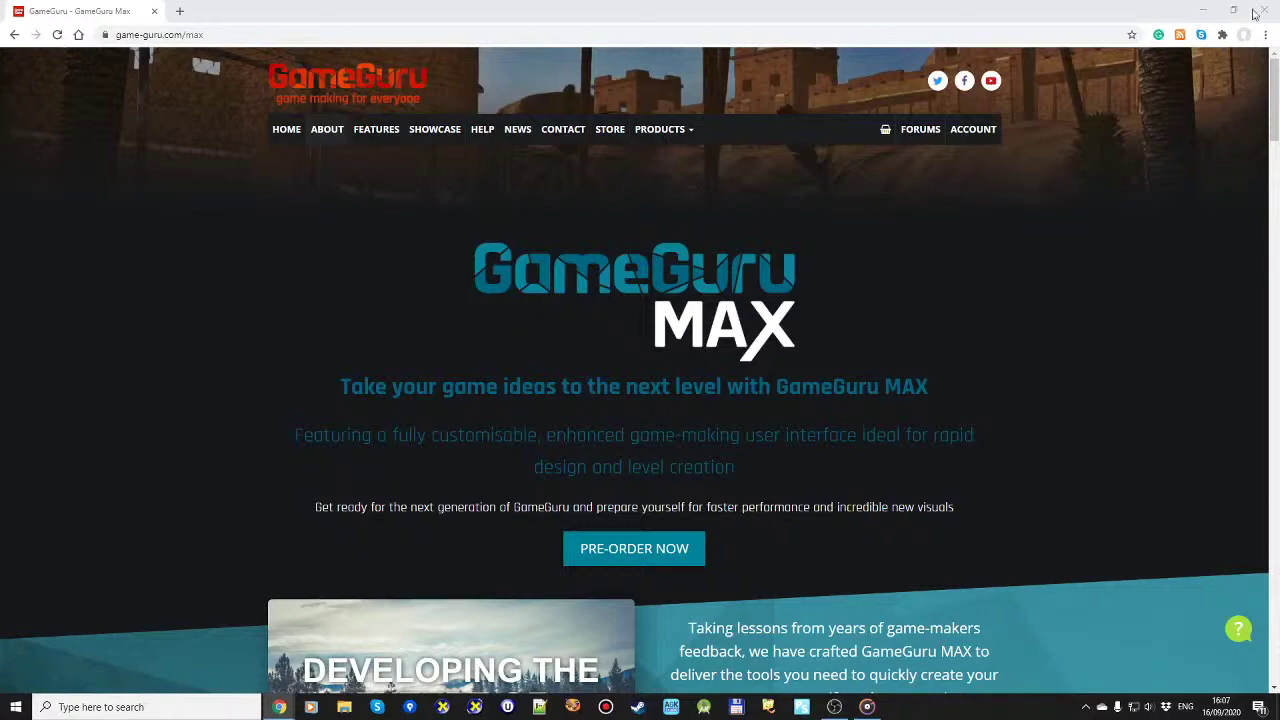
Step: Minimise the browser, then play the A-LOD.mp4 clip of the terrain grid and close the player
click(1203, 10)
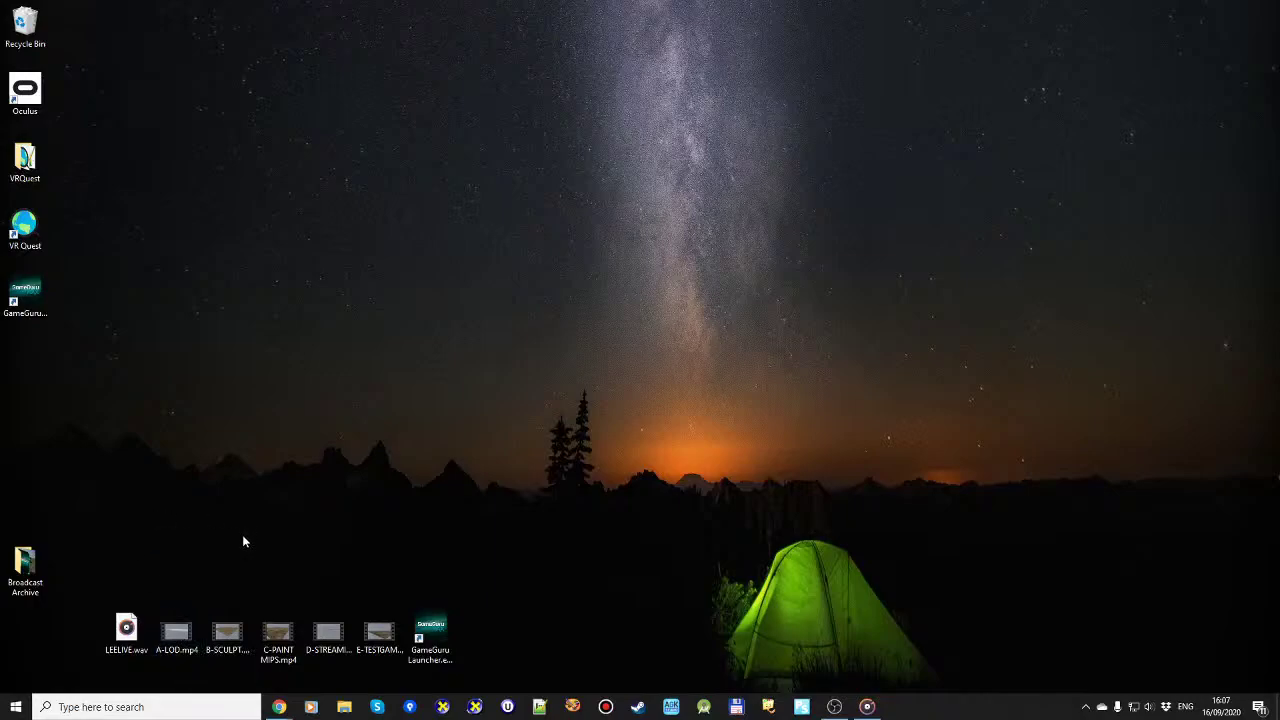
double_click(178, 634)
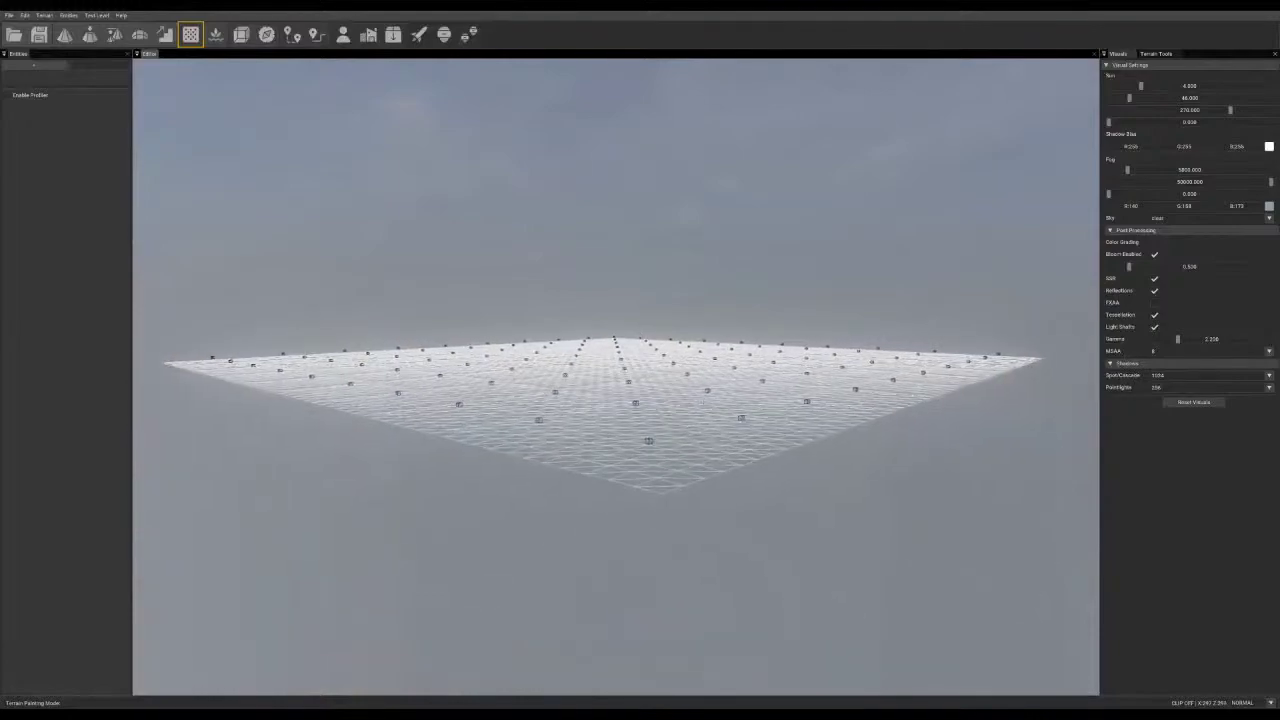
key(w)
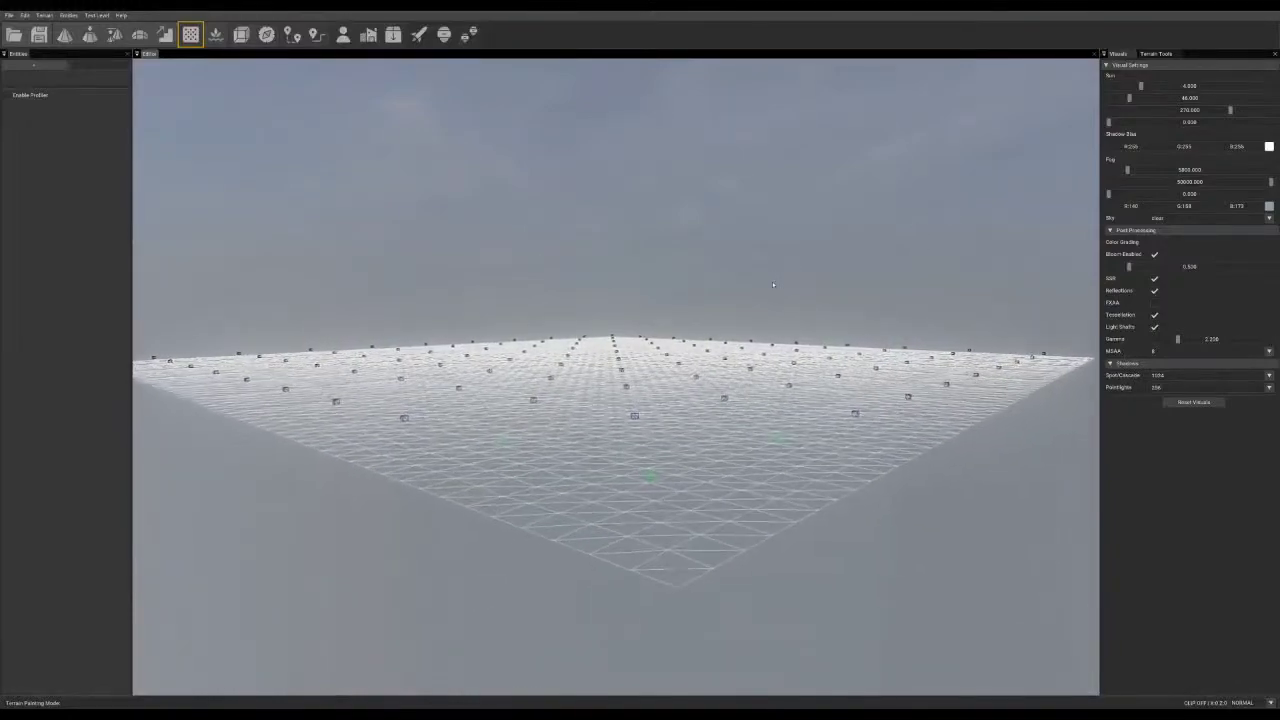
key(w)
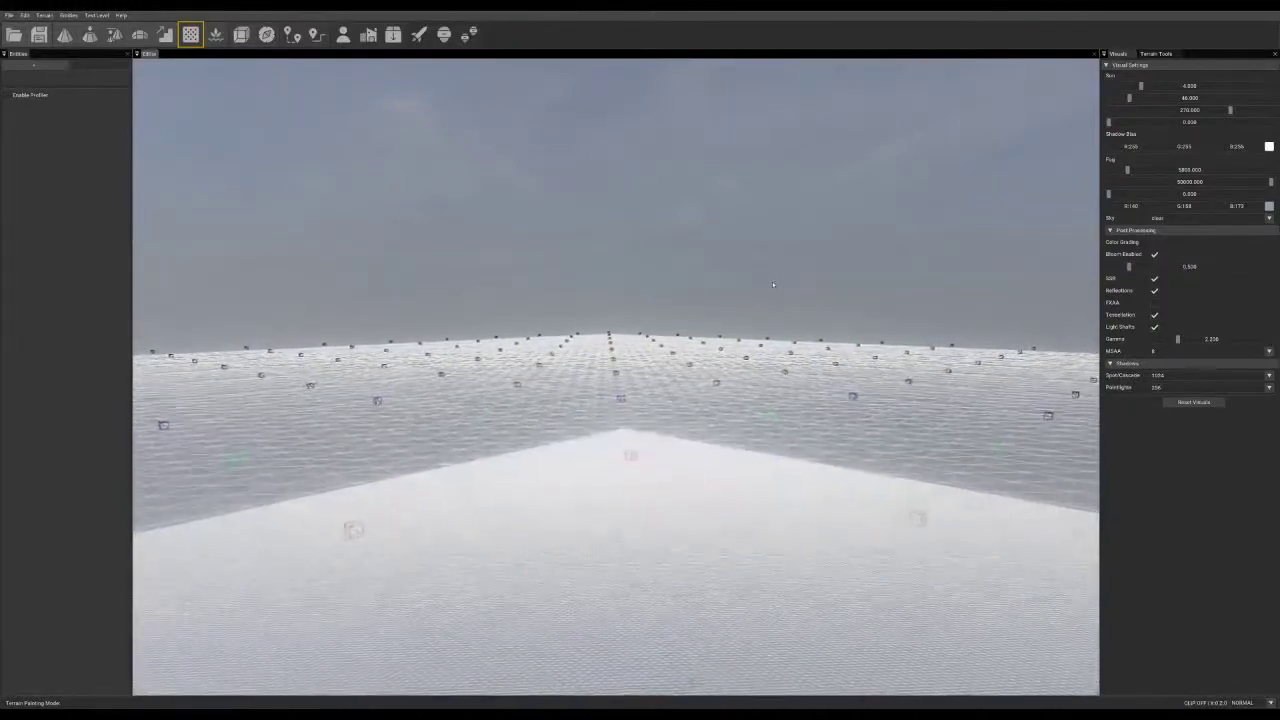
key(w)
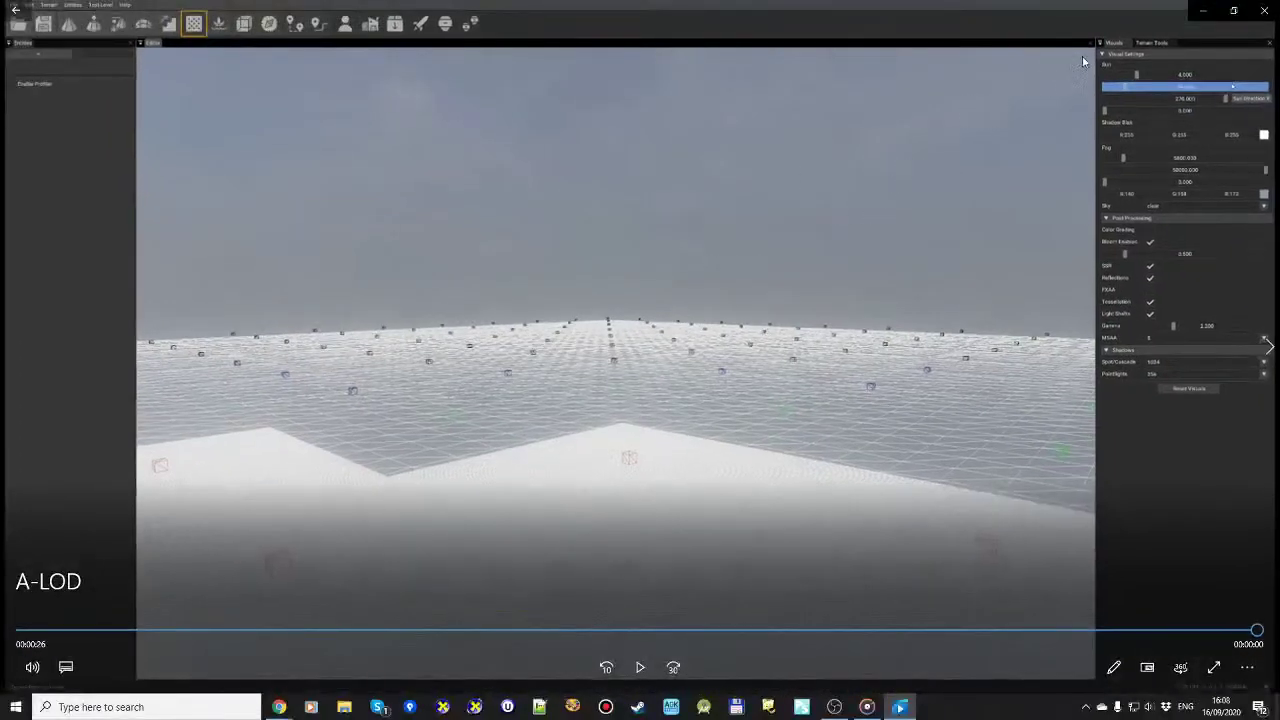
click(1263, 10)
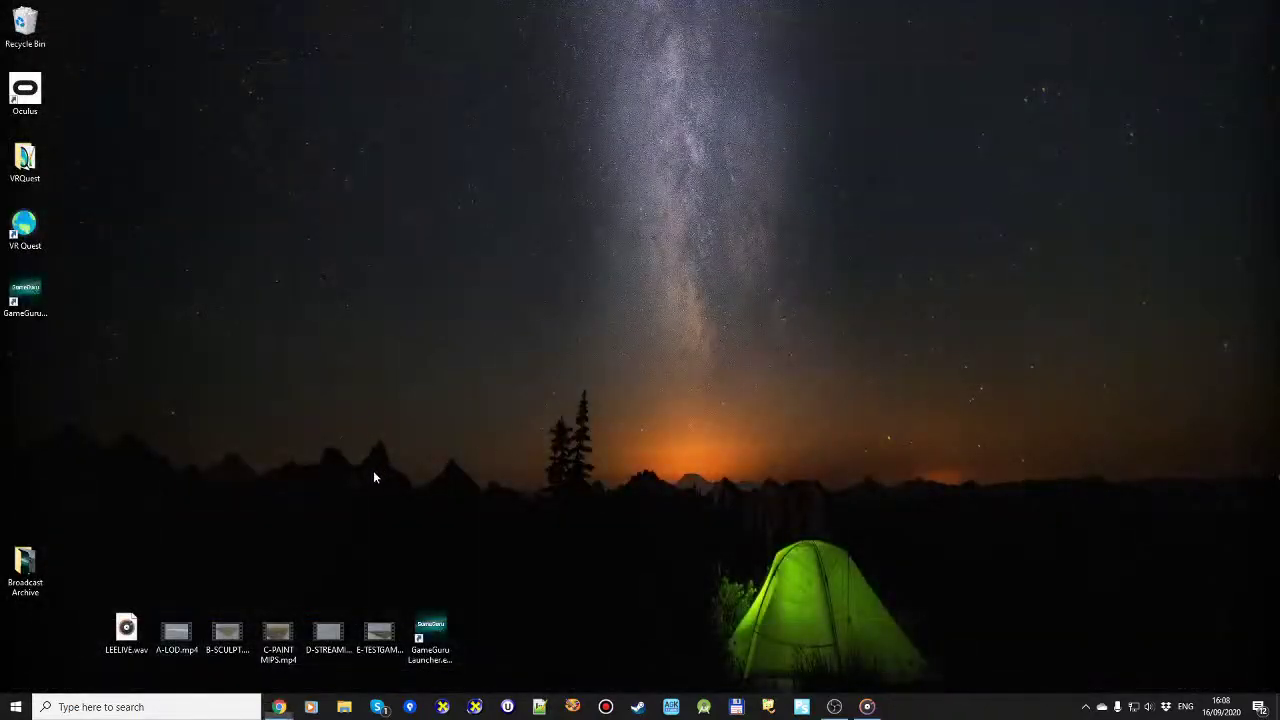
Step: Play the B-SCULPT.mp4 clip to review terrain sculpting and level of detail, and close the player
double_click(225, 632)
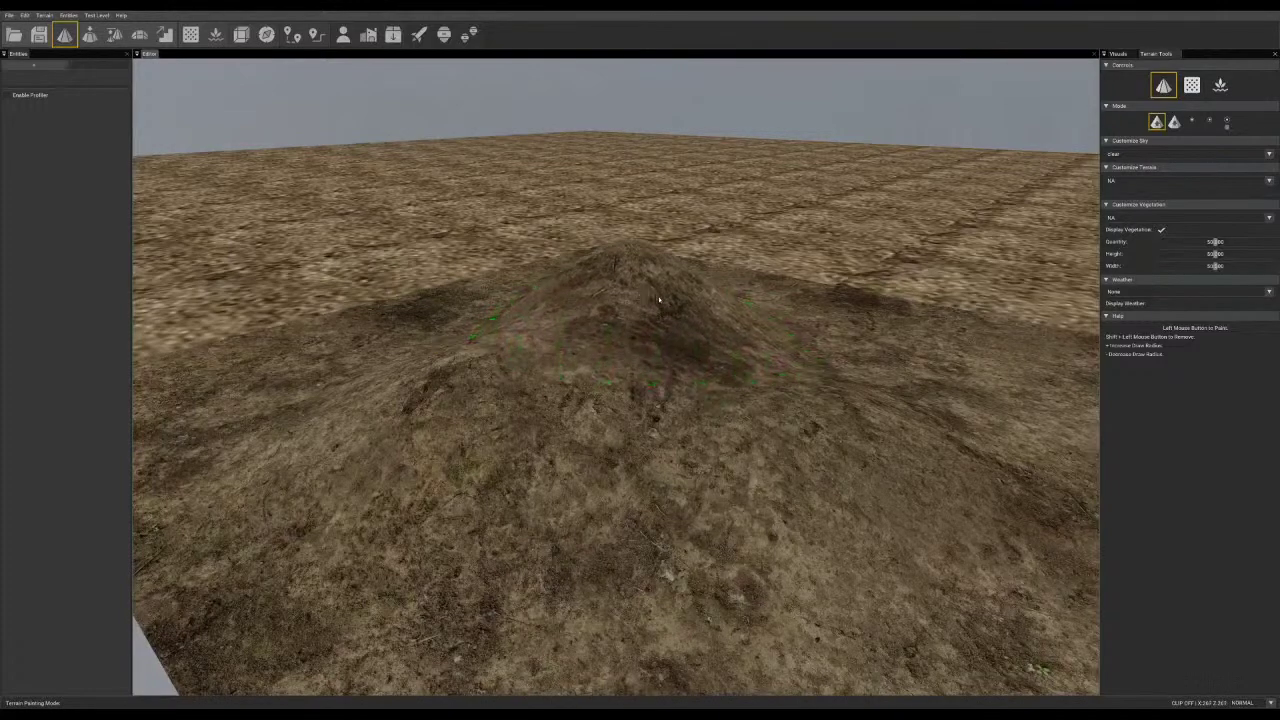
middle_drag(632, 330, 575, 328)
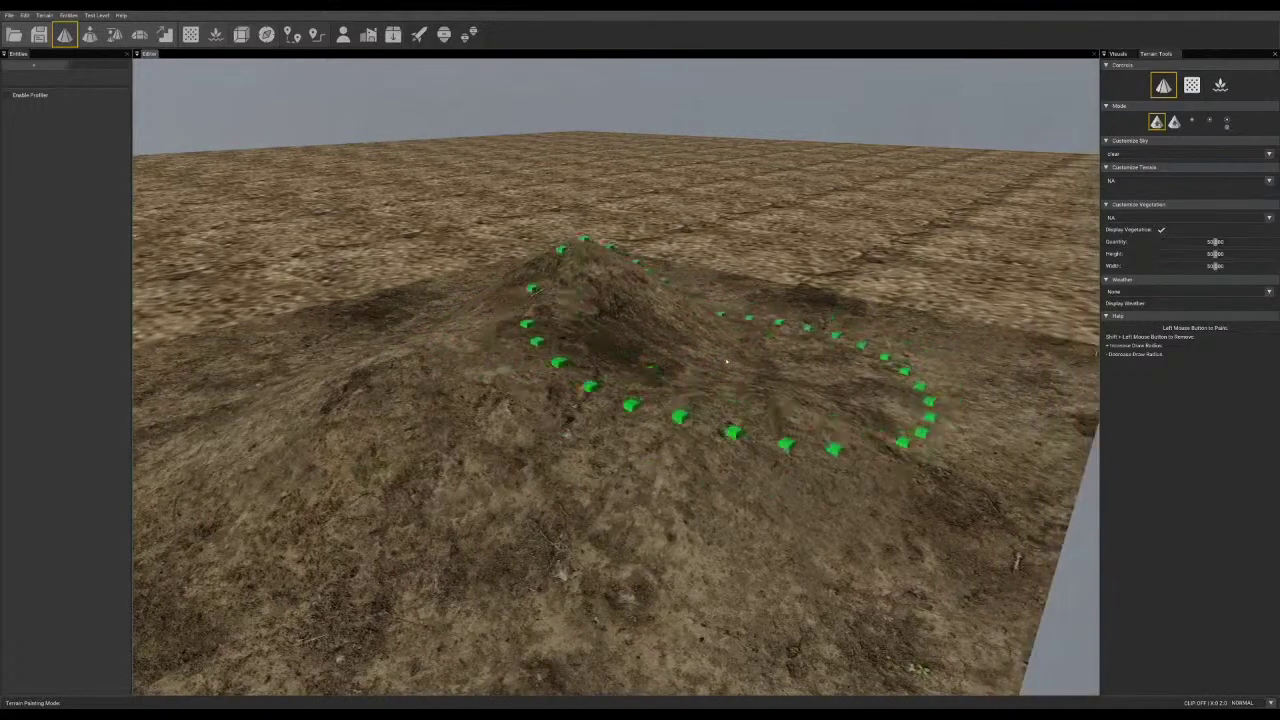
middle_drag(575, 388, 637, 323)
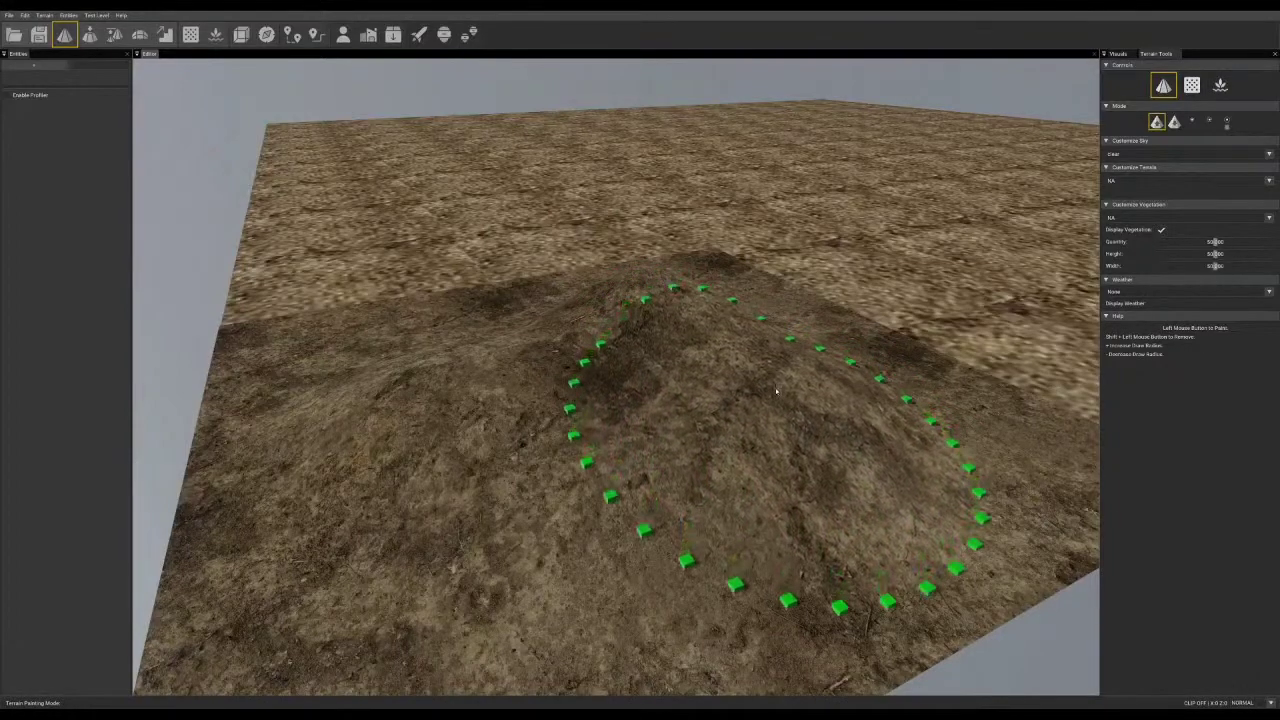
mouse_move(776, 391)
middle_down()
mouse_move(663, 423)
mouse_move(848, 497)
mouse_move(811, 523)
middle_up()
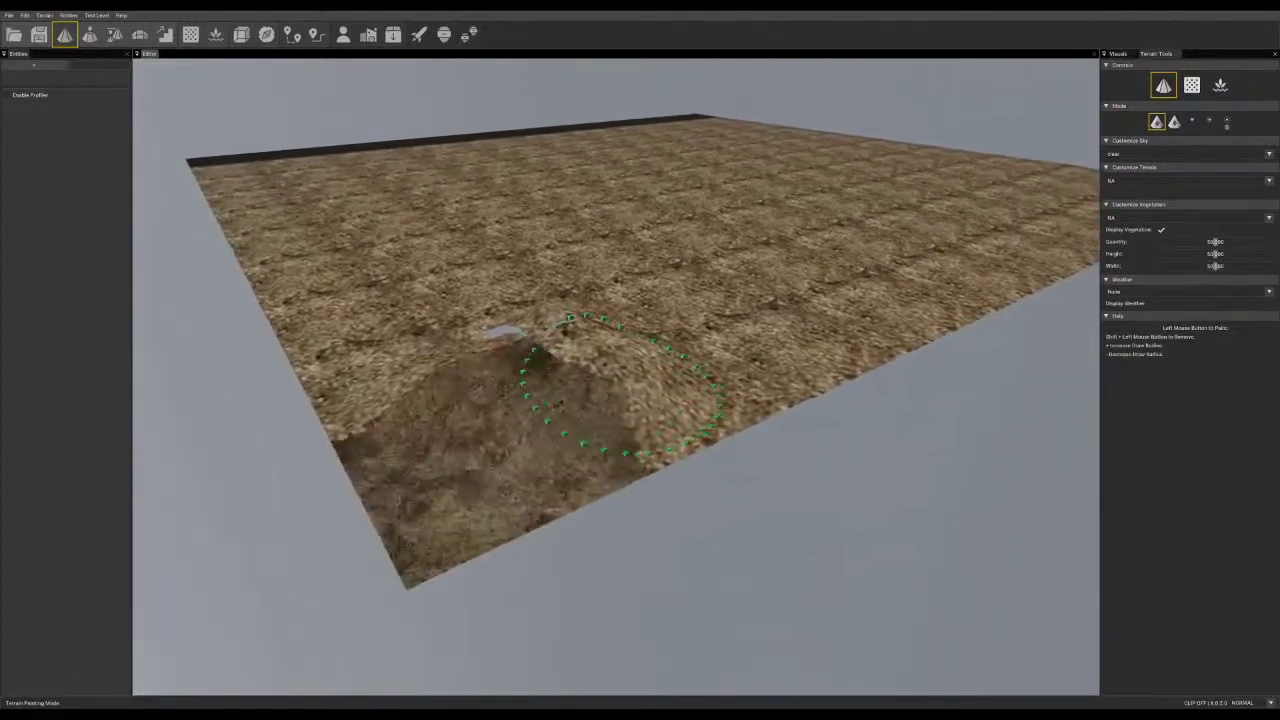
key(a)
mouse_move(620, 388)
right_down()
mouse_move(648, 385)
mouse_move(617, 395)
right_up()
key(w)
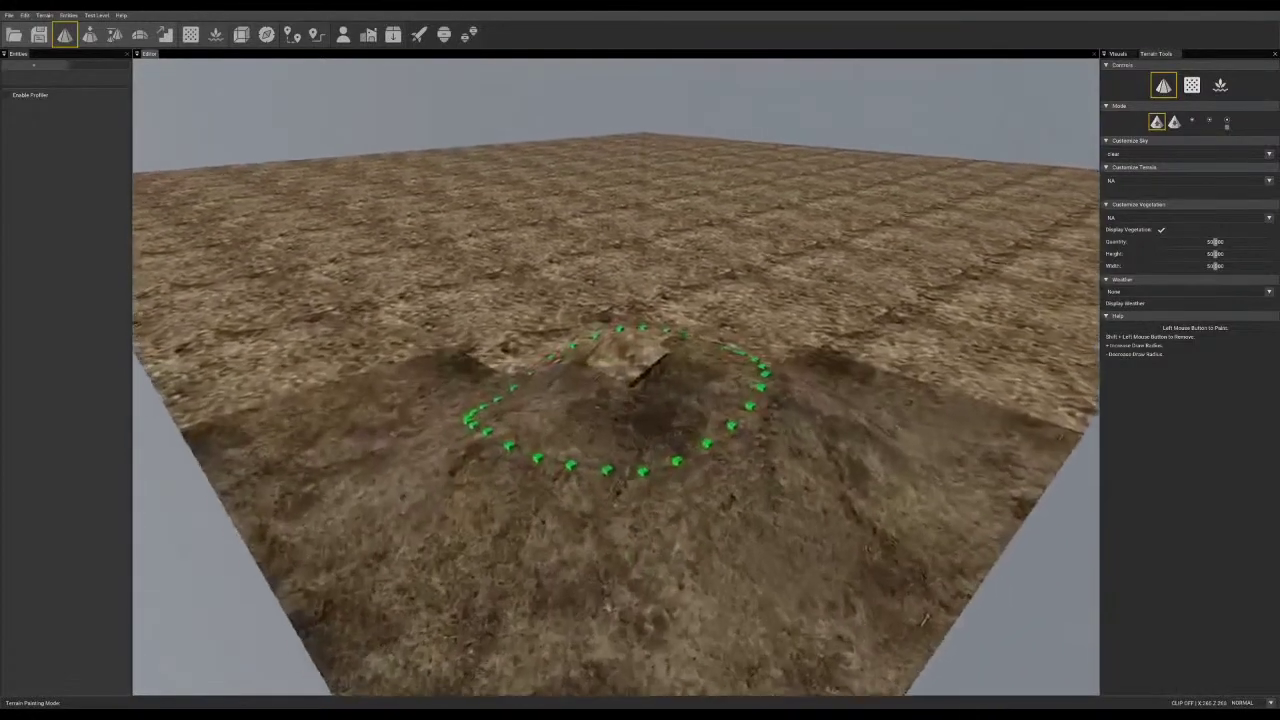
key(s)
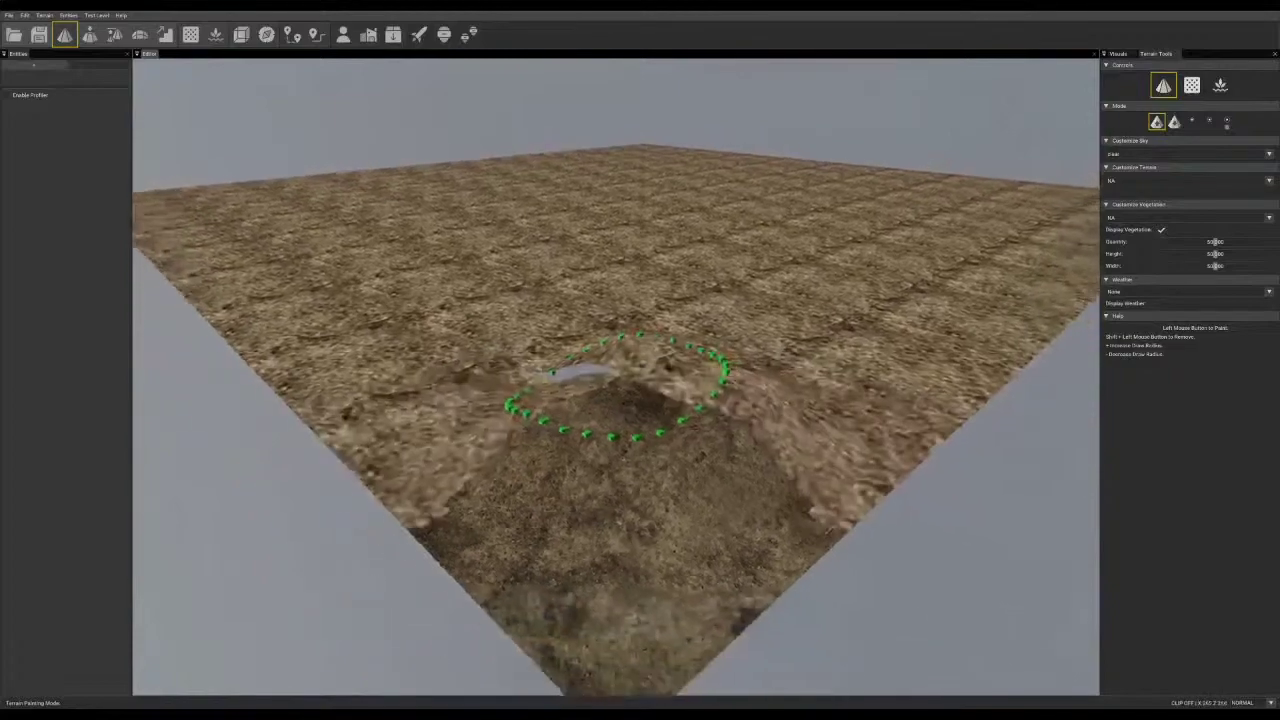
key(s)
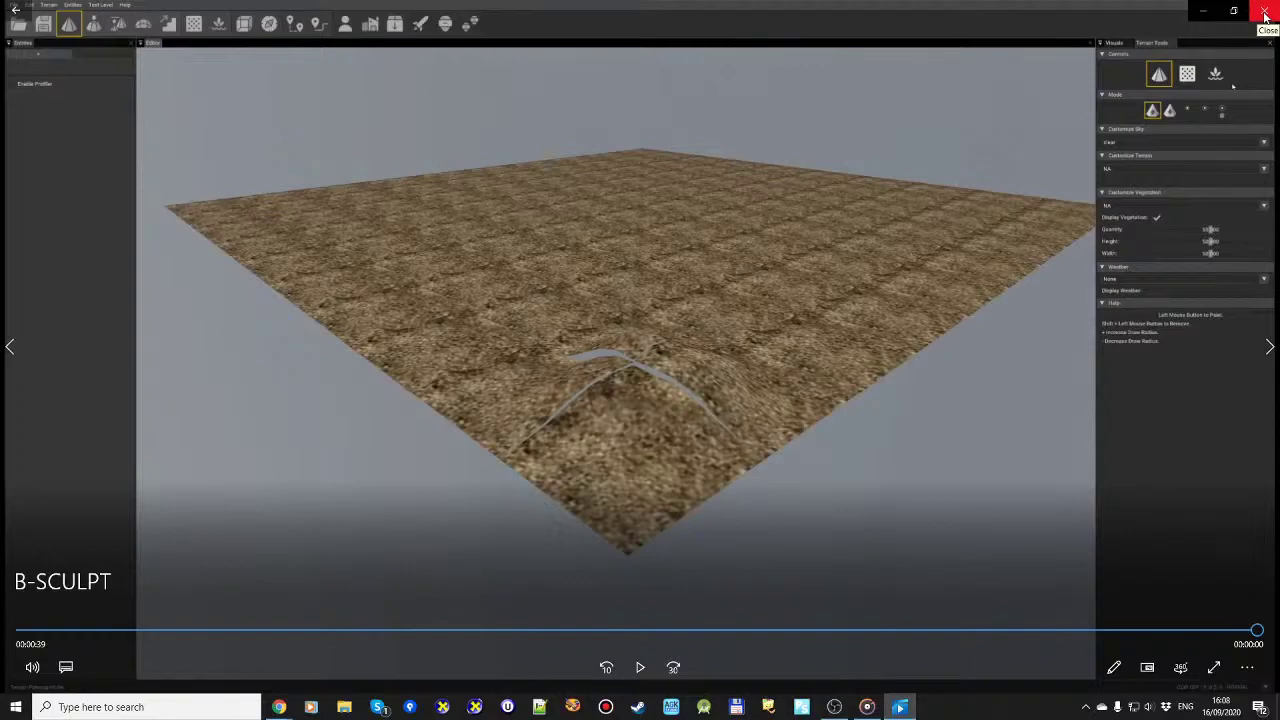
click(1265, 13)
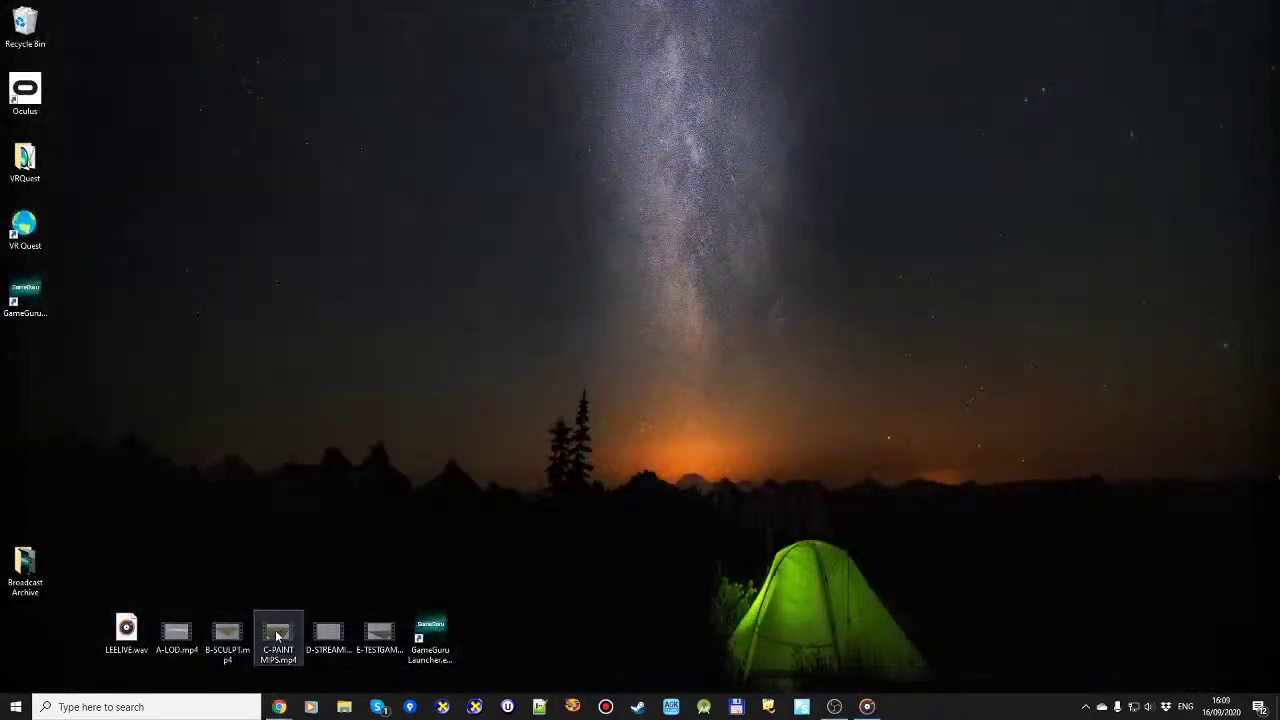
Step: Play the C-PAINT MIPS.mp4 and D-STREAMING clips on terrain painting and streaming, closing the player after each
double_click(277, 635)
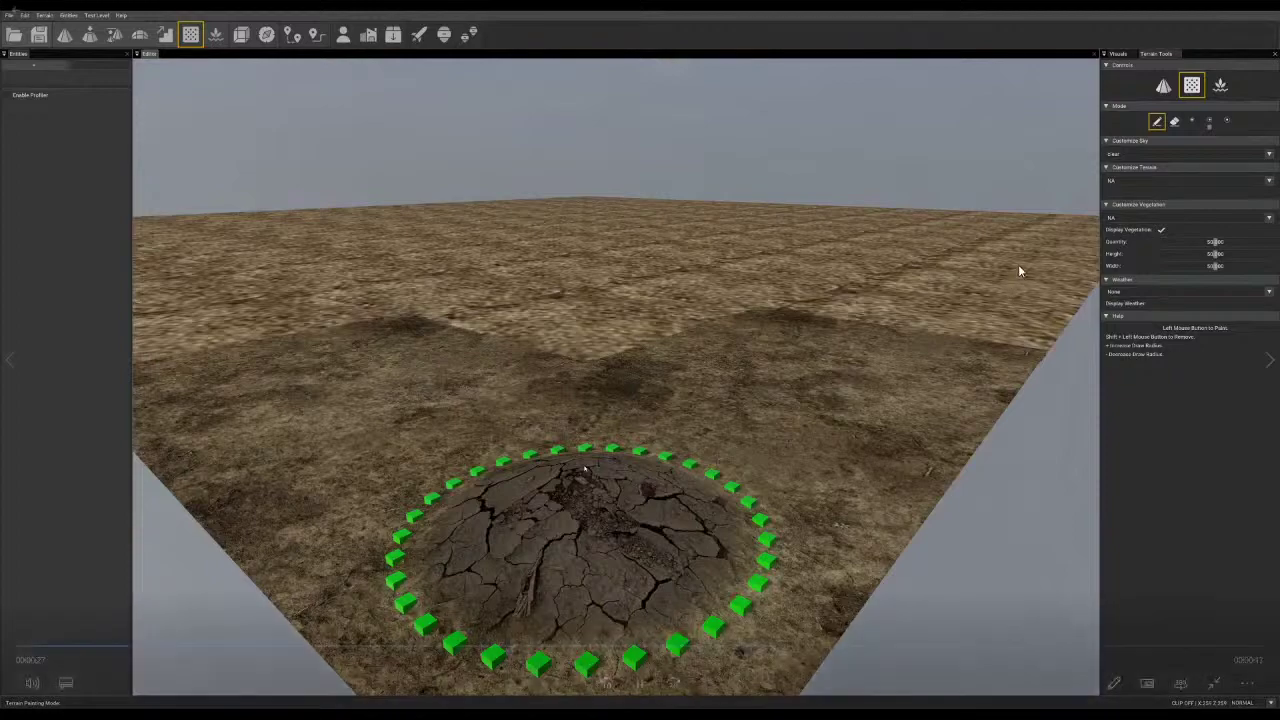
mouse_move(285, 181)
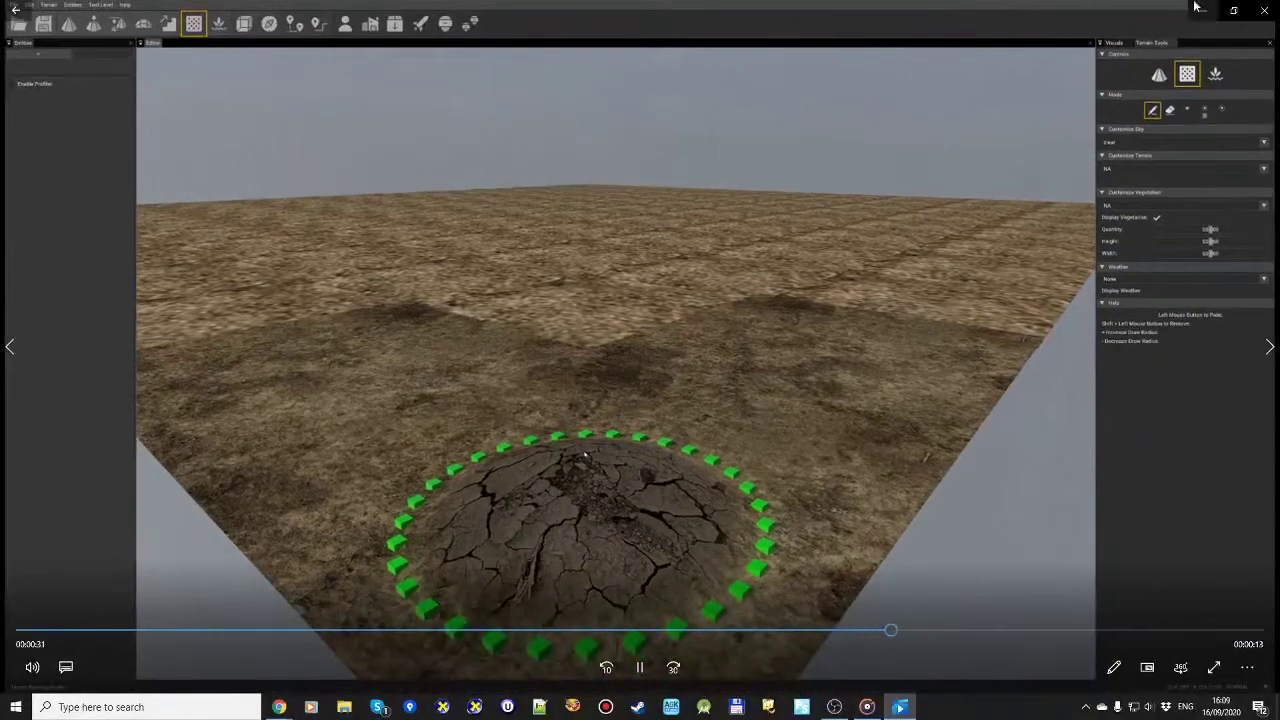
click(1264, 10)
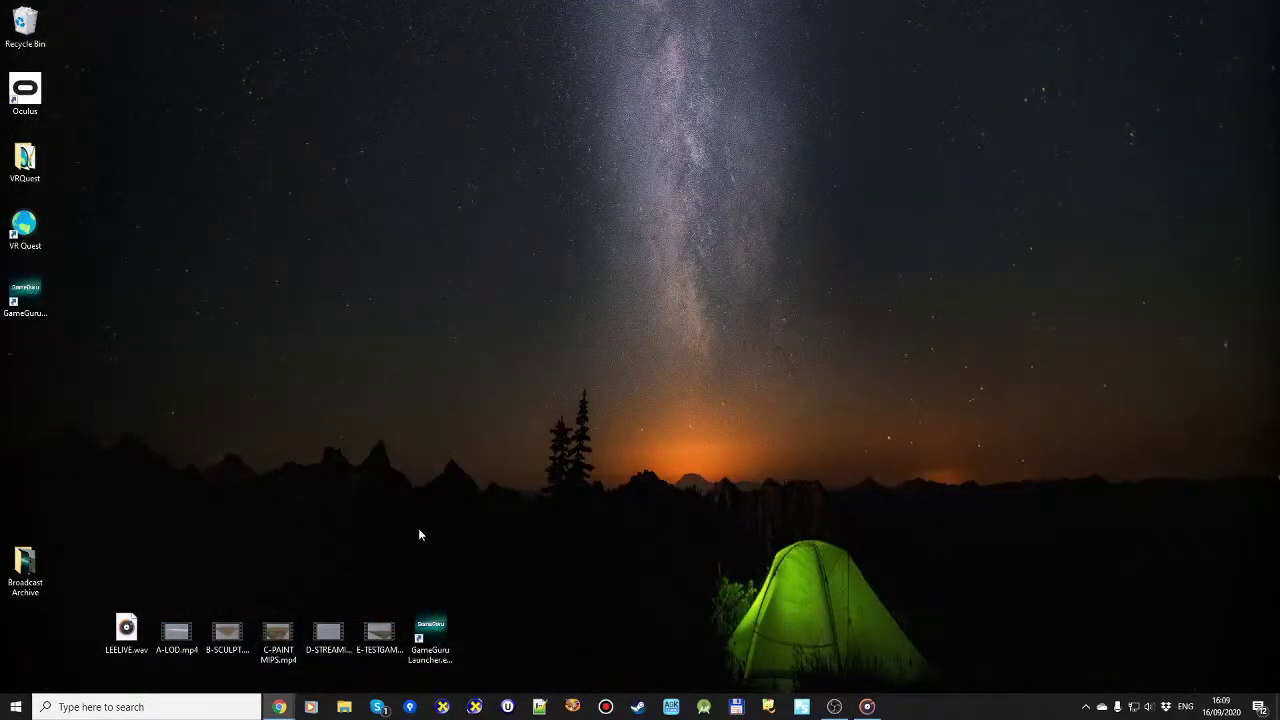
double_click(328, 632)
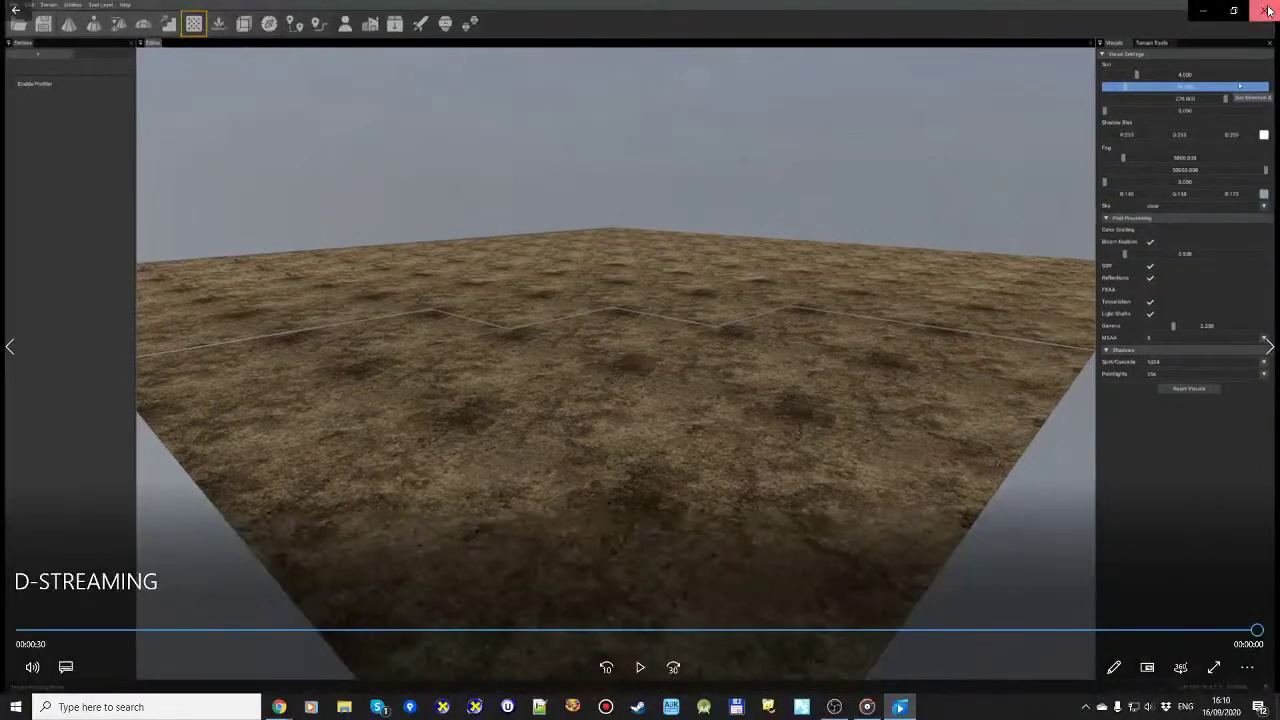
click(1268, 10)
Step: Play the E-TESTGAM… clip of the terrain in the test game, leave full screen and close the player
double_click(380, 622)
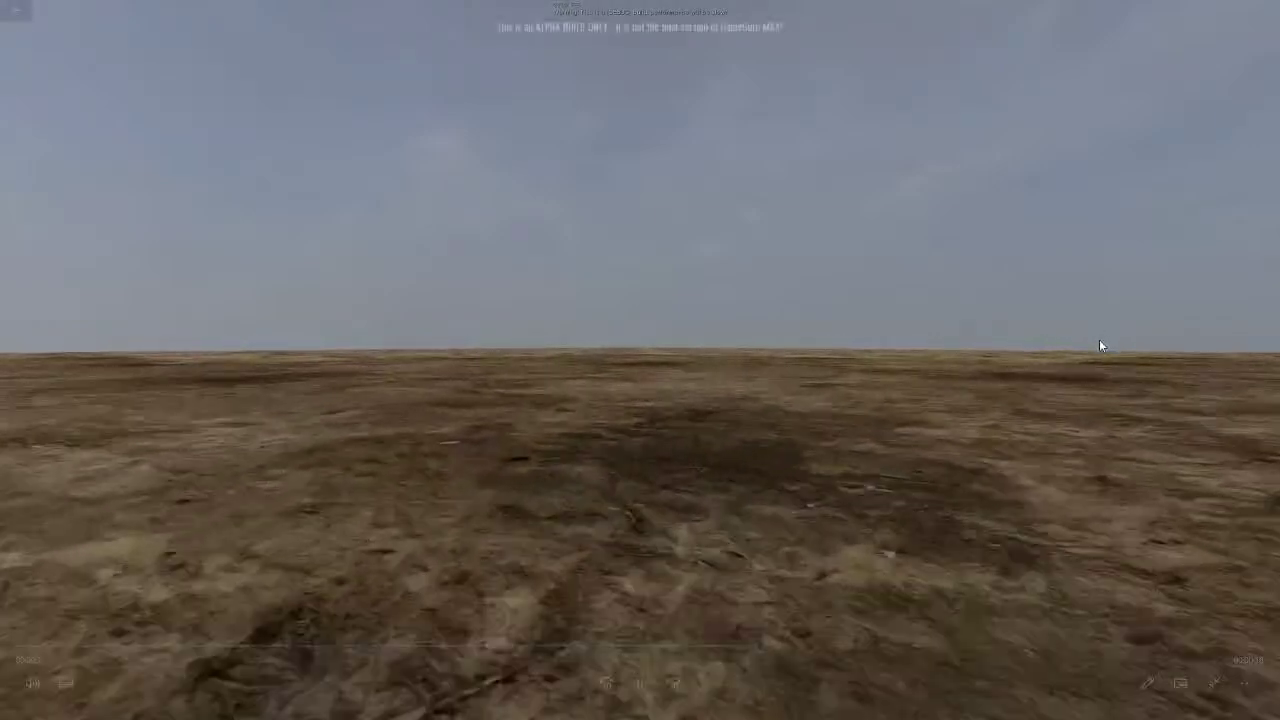
mouse_move(1099, 340)
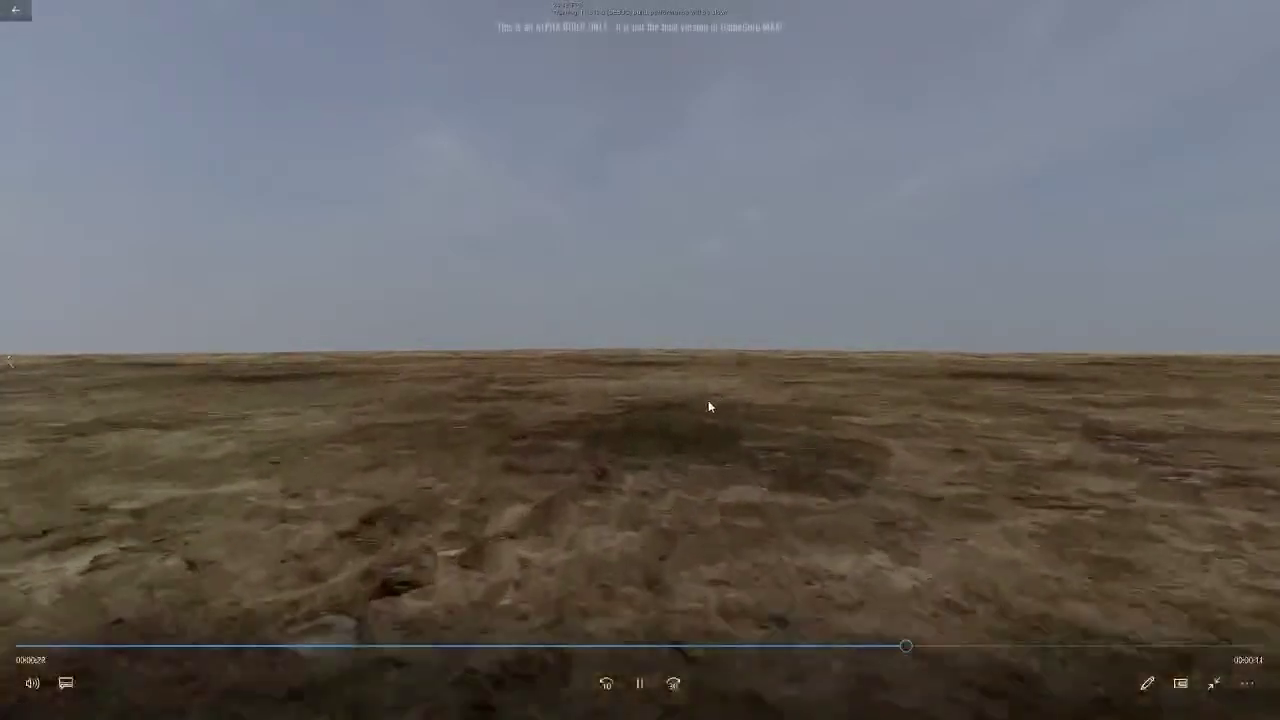
key(Escape)
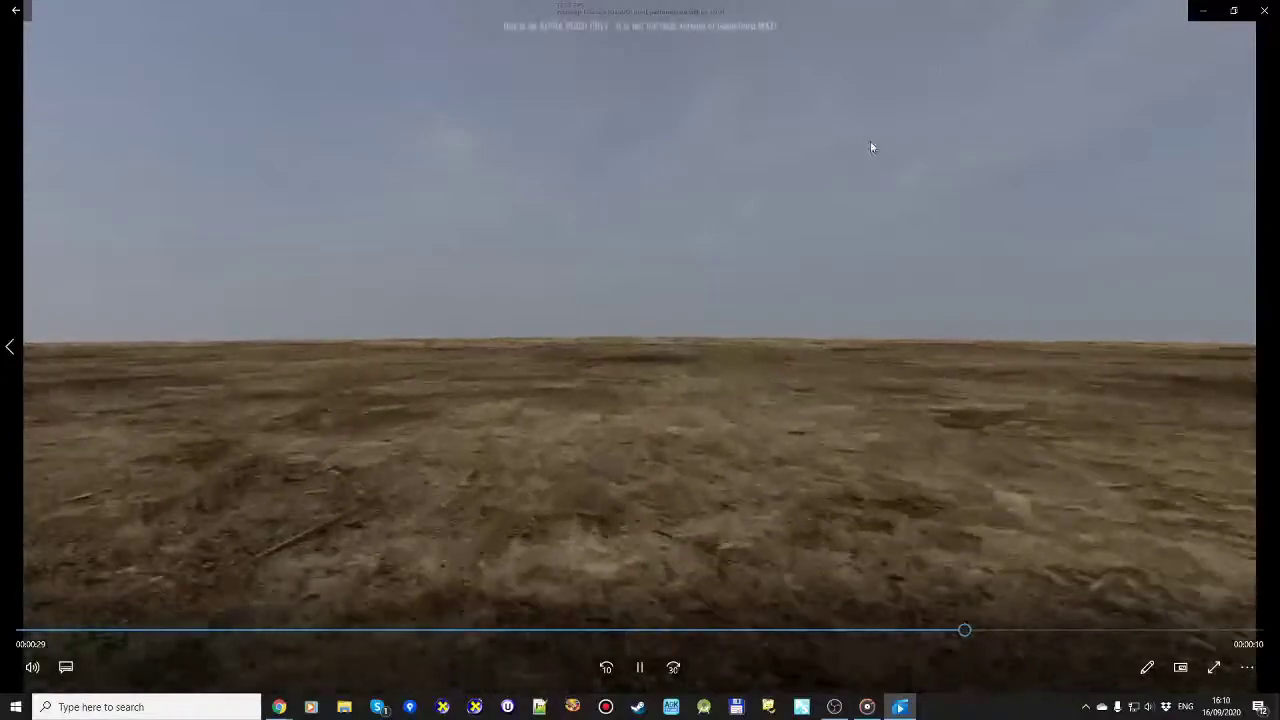
click(1266, 12)
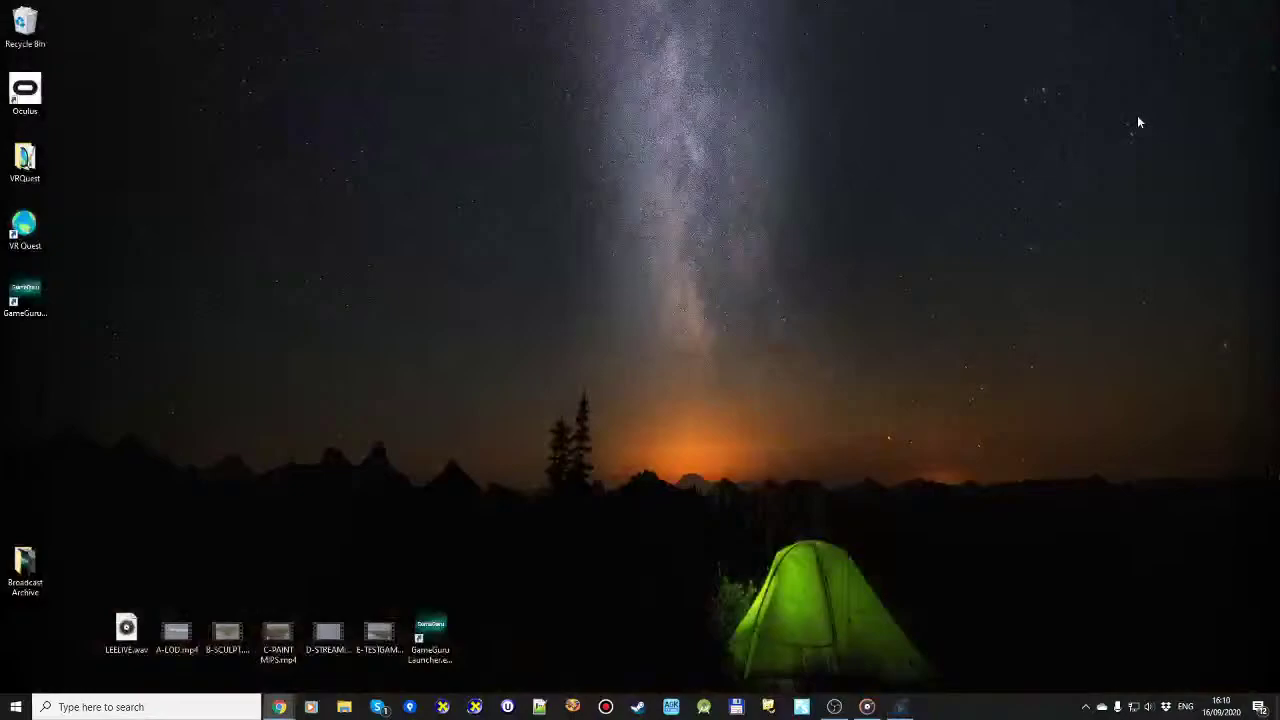
Step: Launch GameGuru MAX into its level editor and open the cellar demo show 07.fpm level
double_click(447, 622)
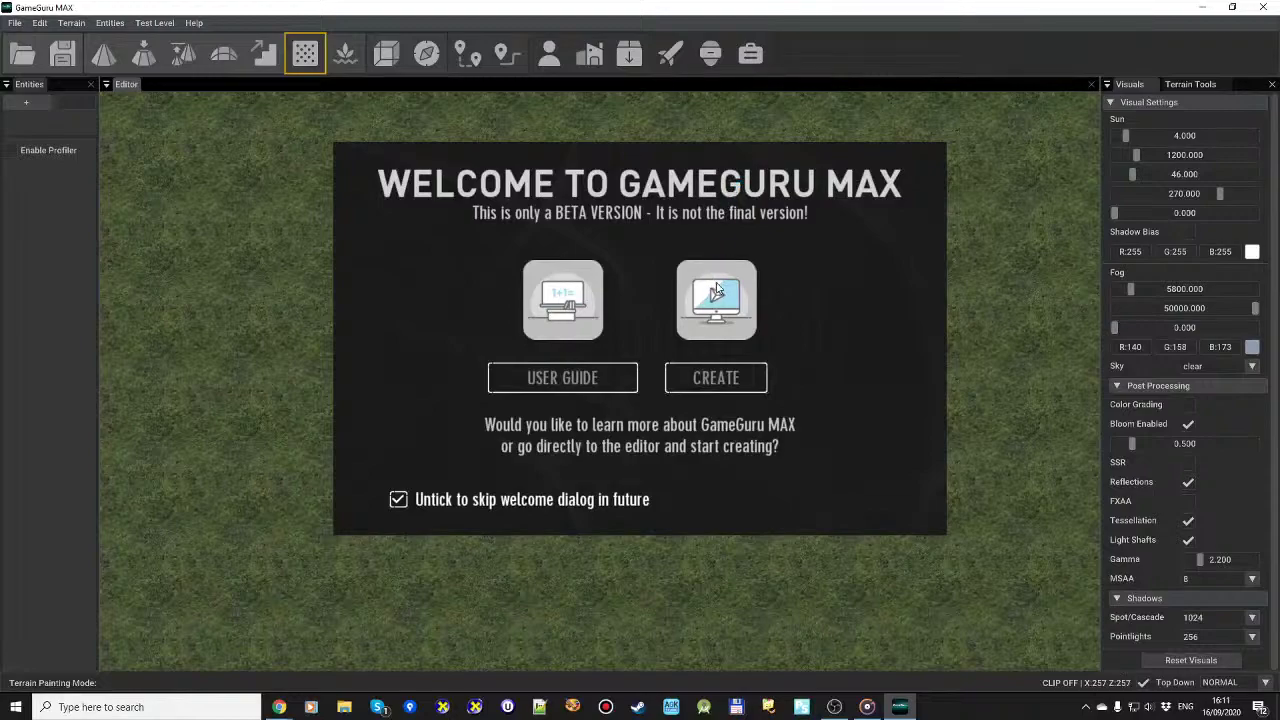
click(726, 380)
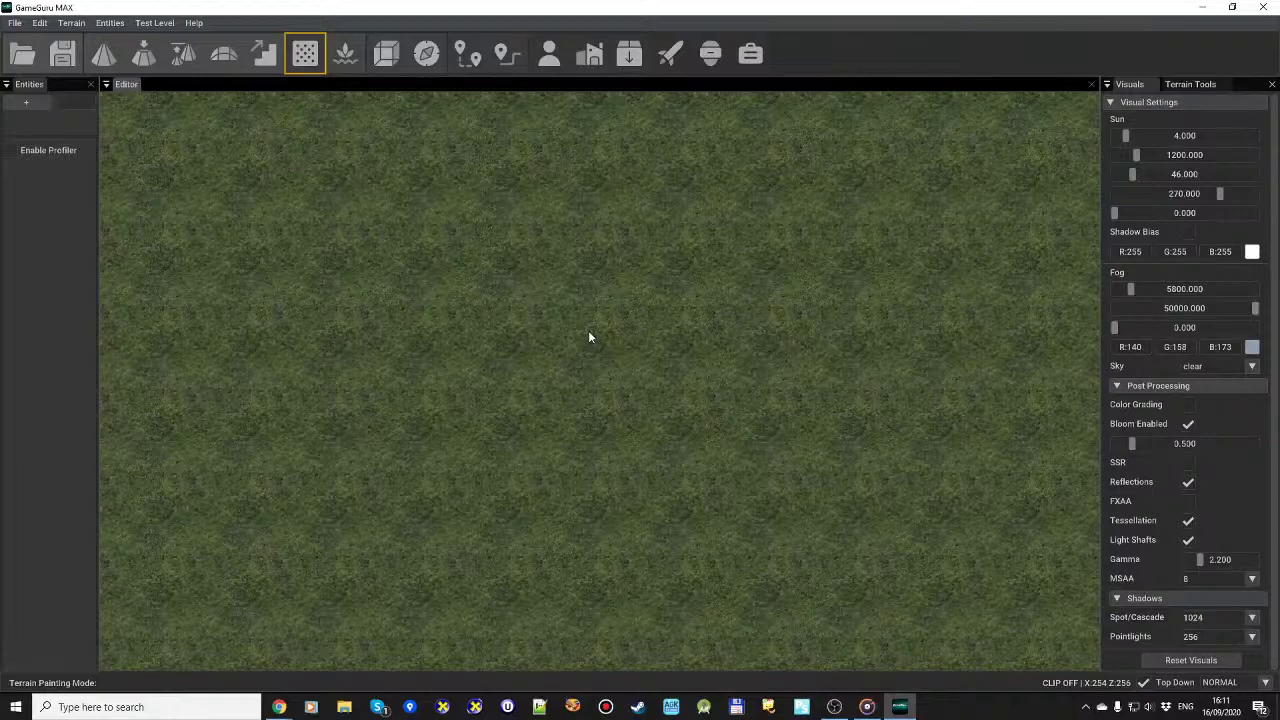
click(14, 25)
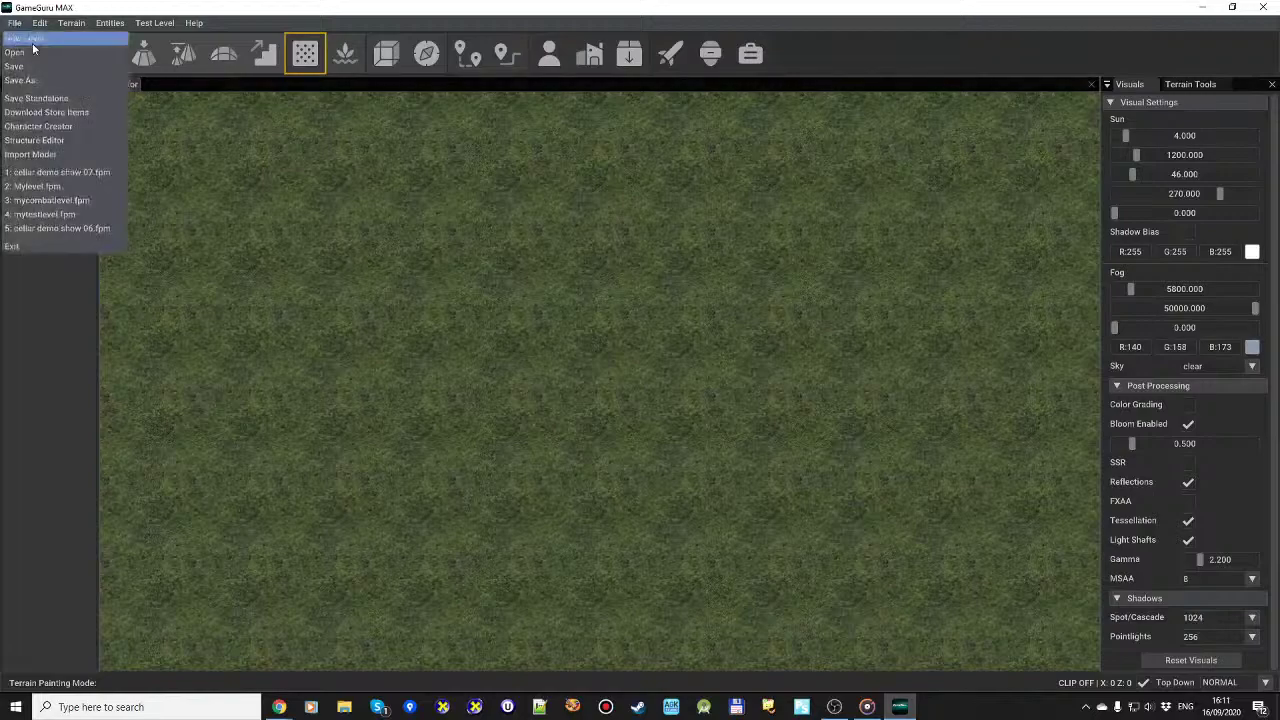
click(32, 44)
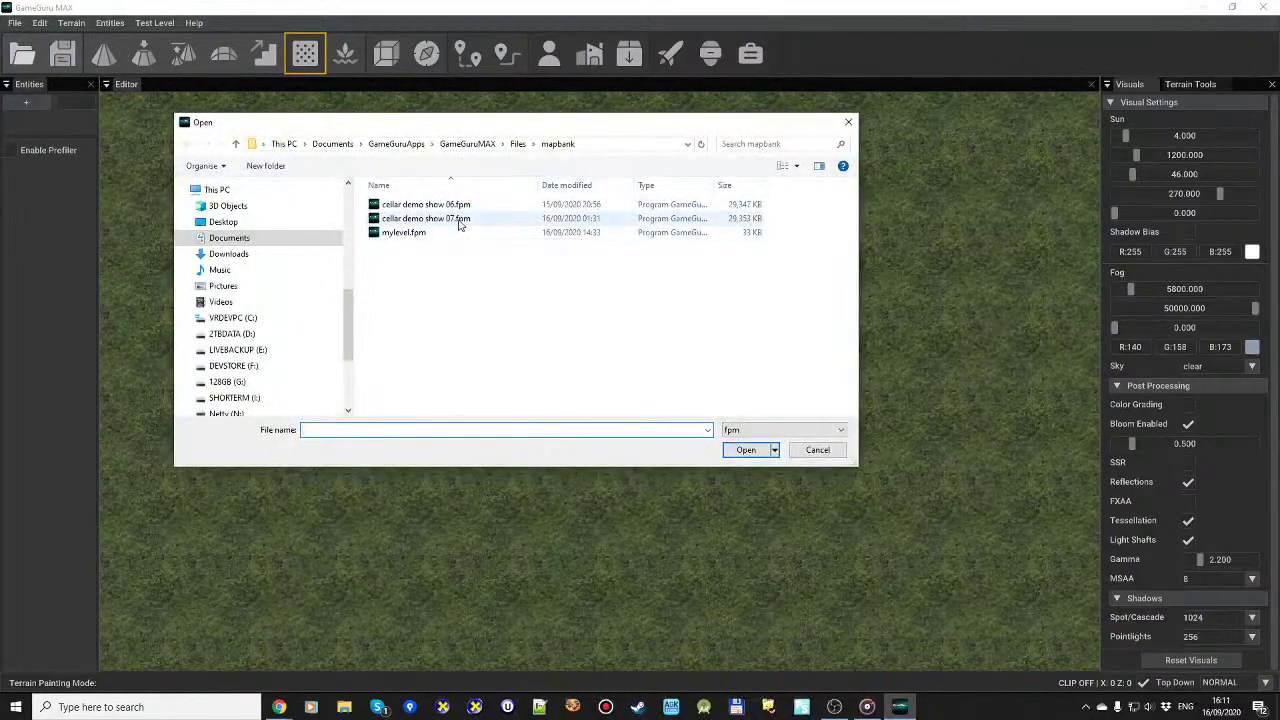
double_click(455, 218)
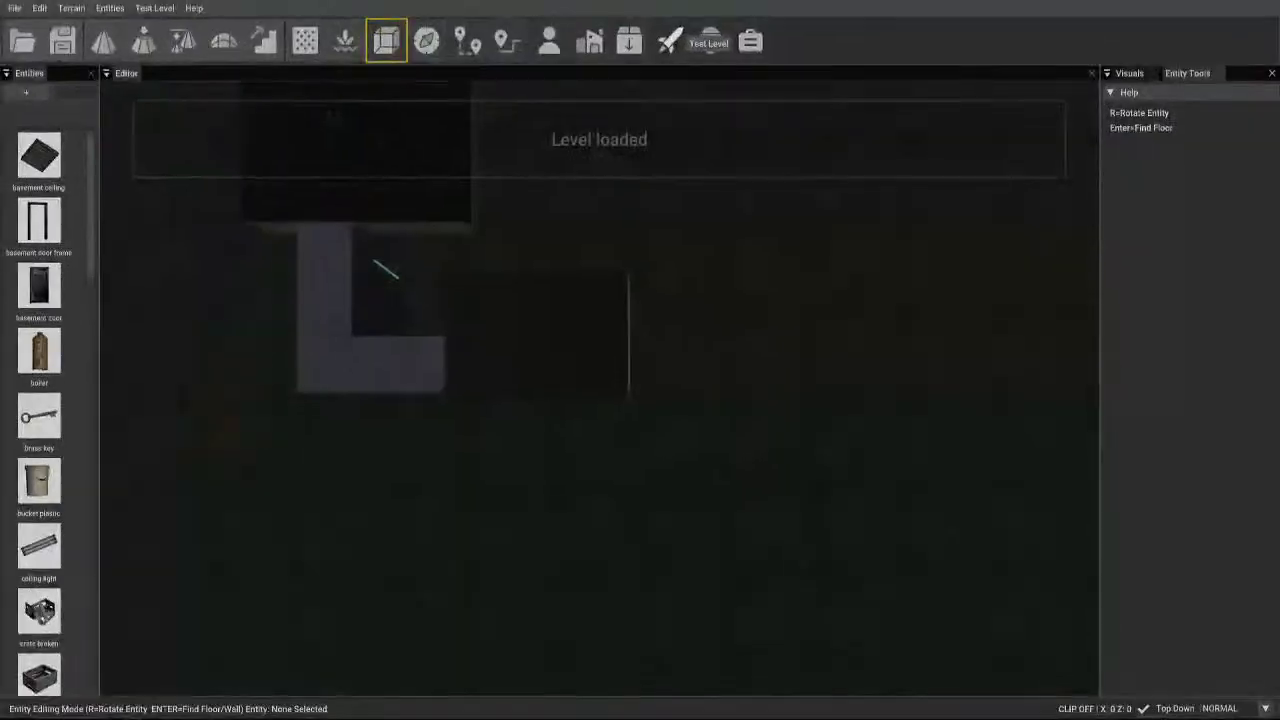
Step: Start a test run of the cellar level and lower the sound volume
click(709, 41)
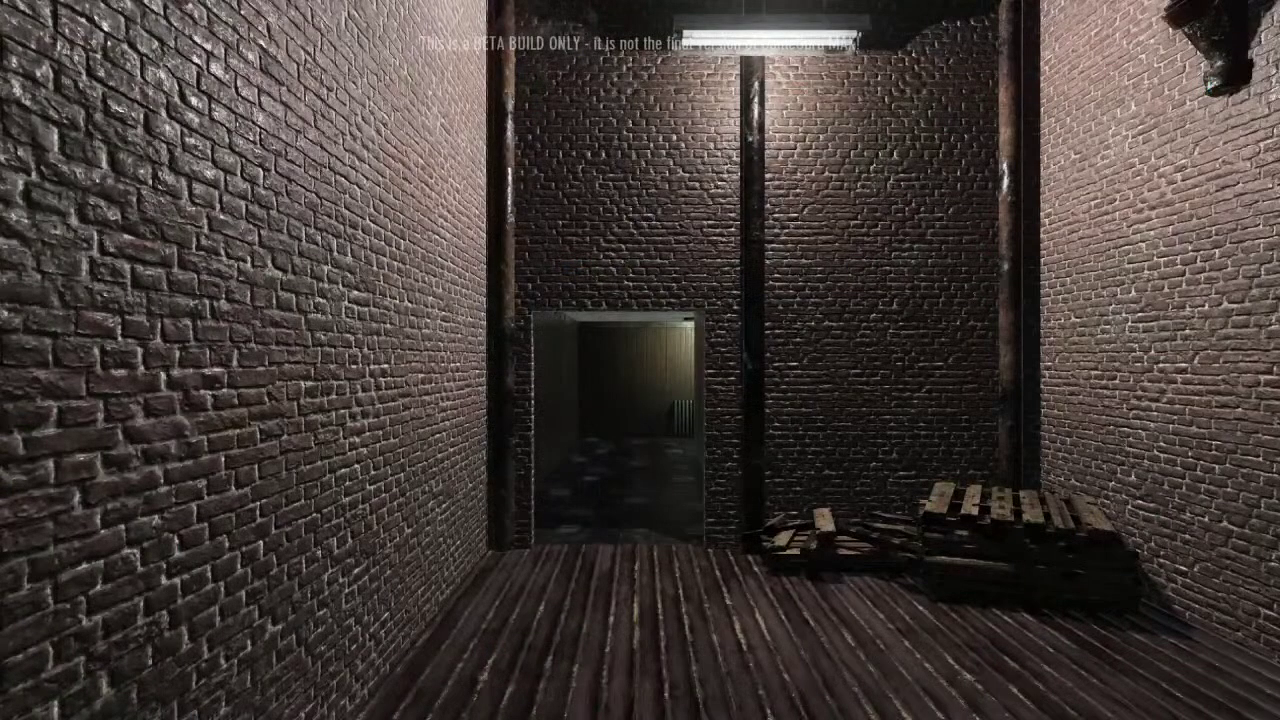
key(XF86AudioLowerVolume)
key(XF86AudioLowerVolume)
key(XF86AudioLowerVolume)
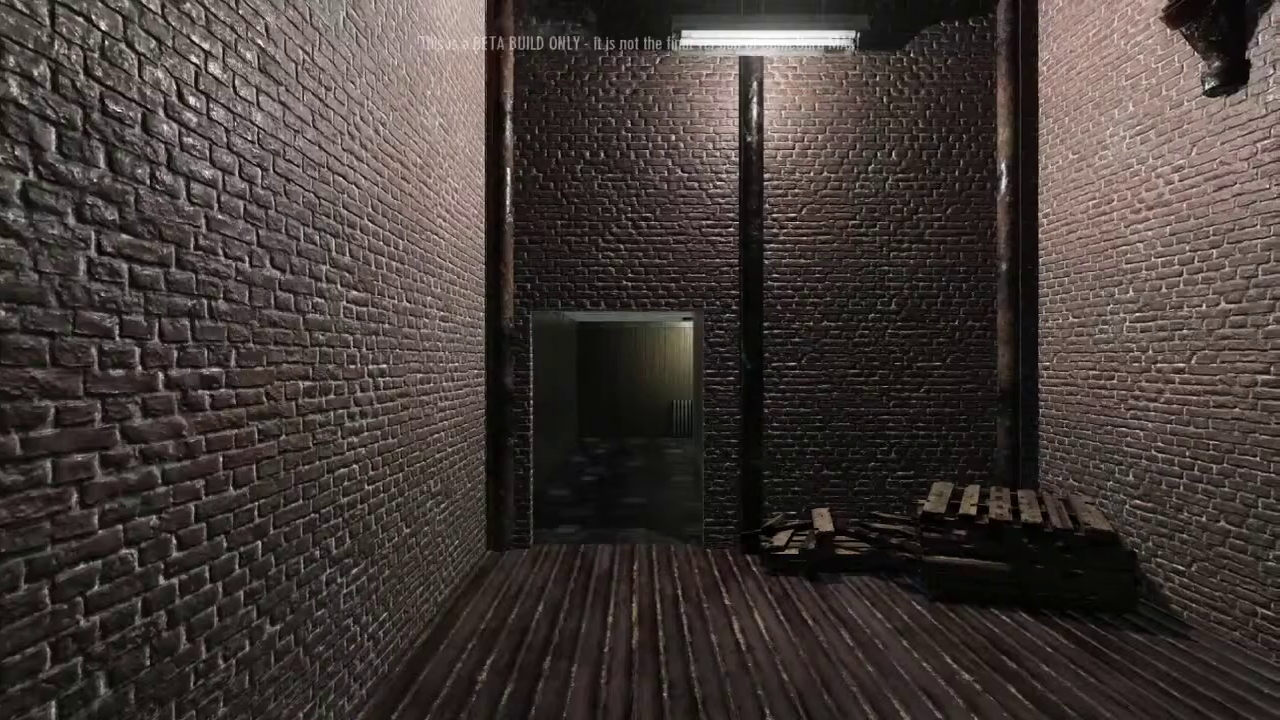
Step: Walk through the brick room into the cellar to examine its walls, lighting, shelving and boiler
key(w)
key(w)
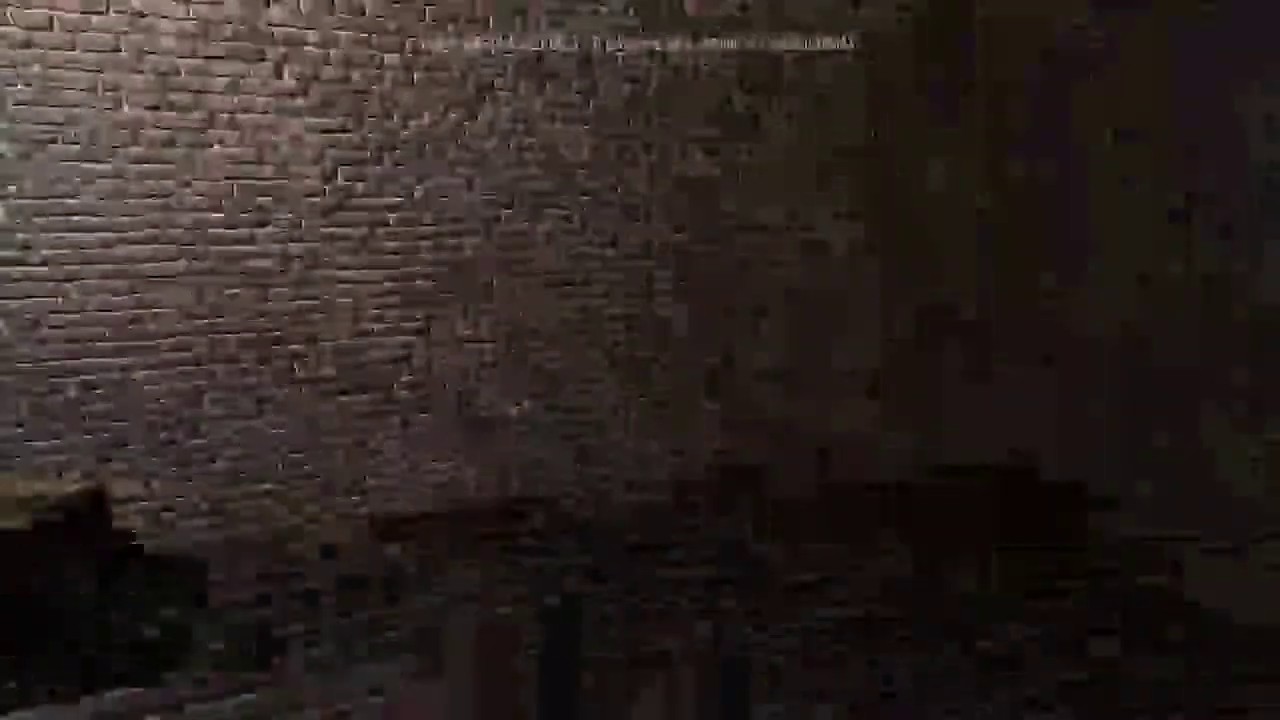
key(w)
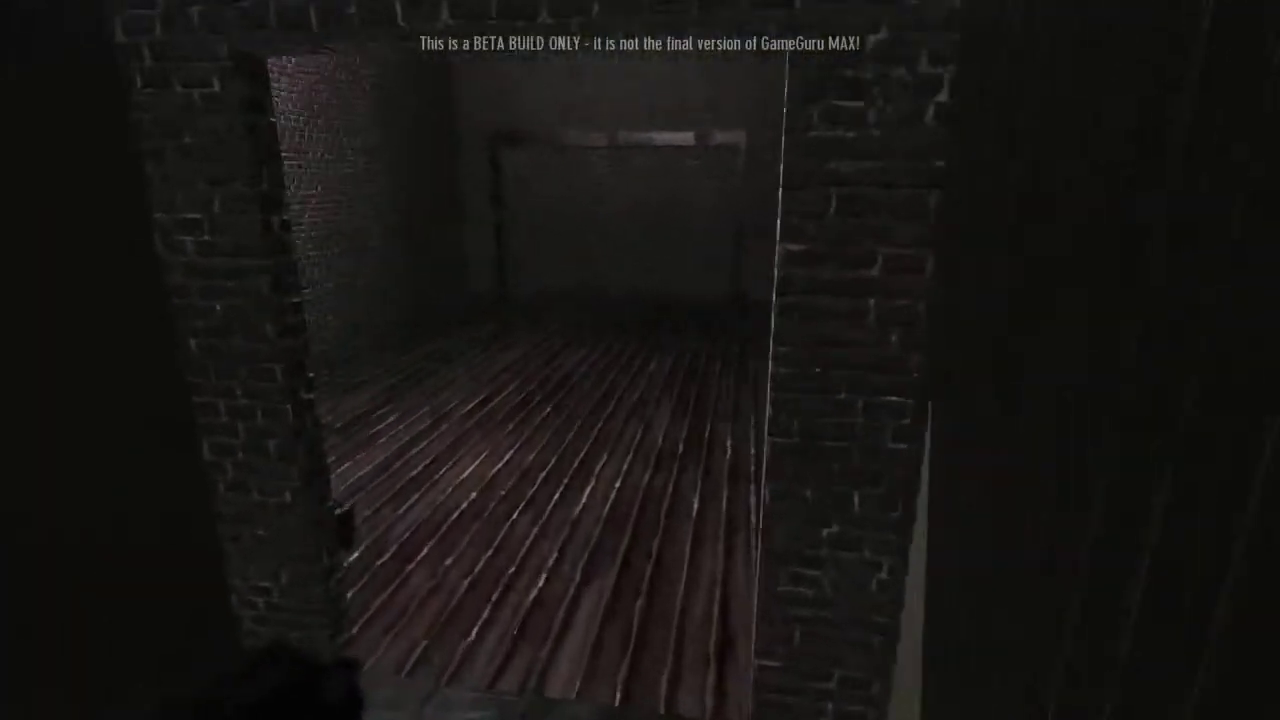
key(w)
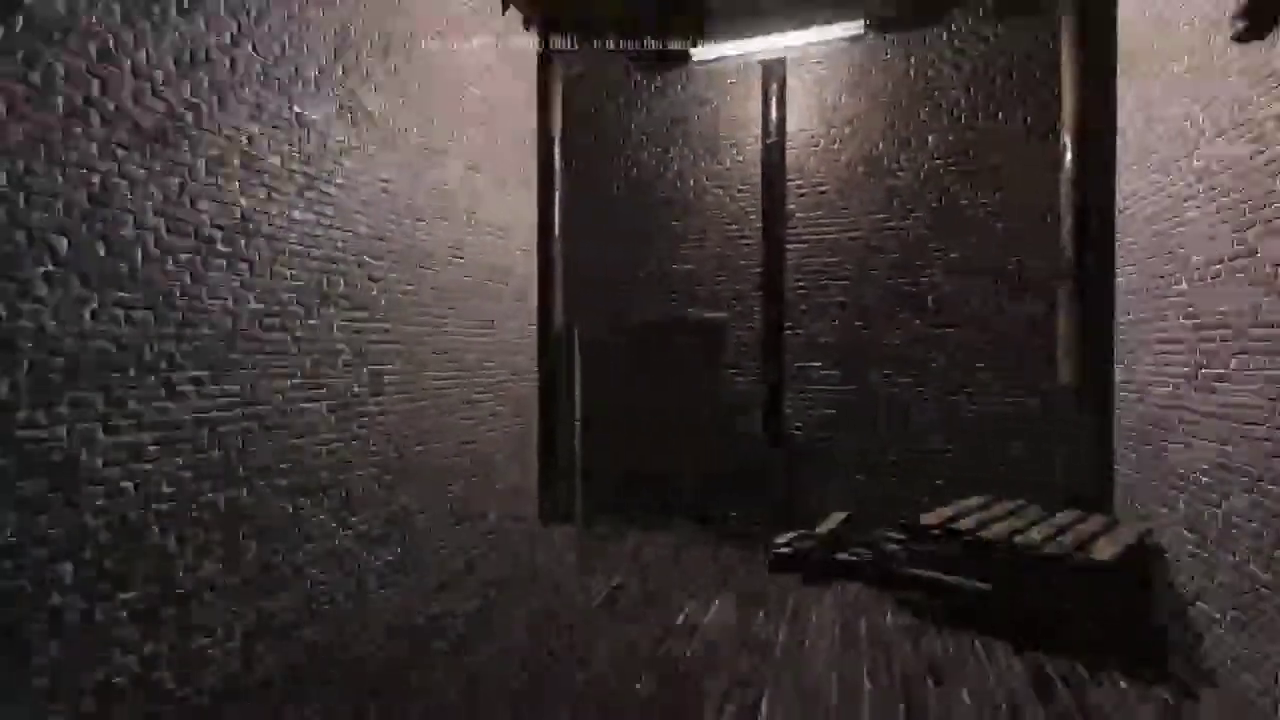
key(w)
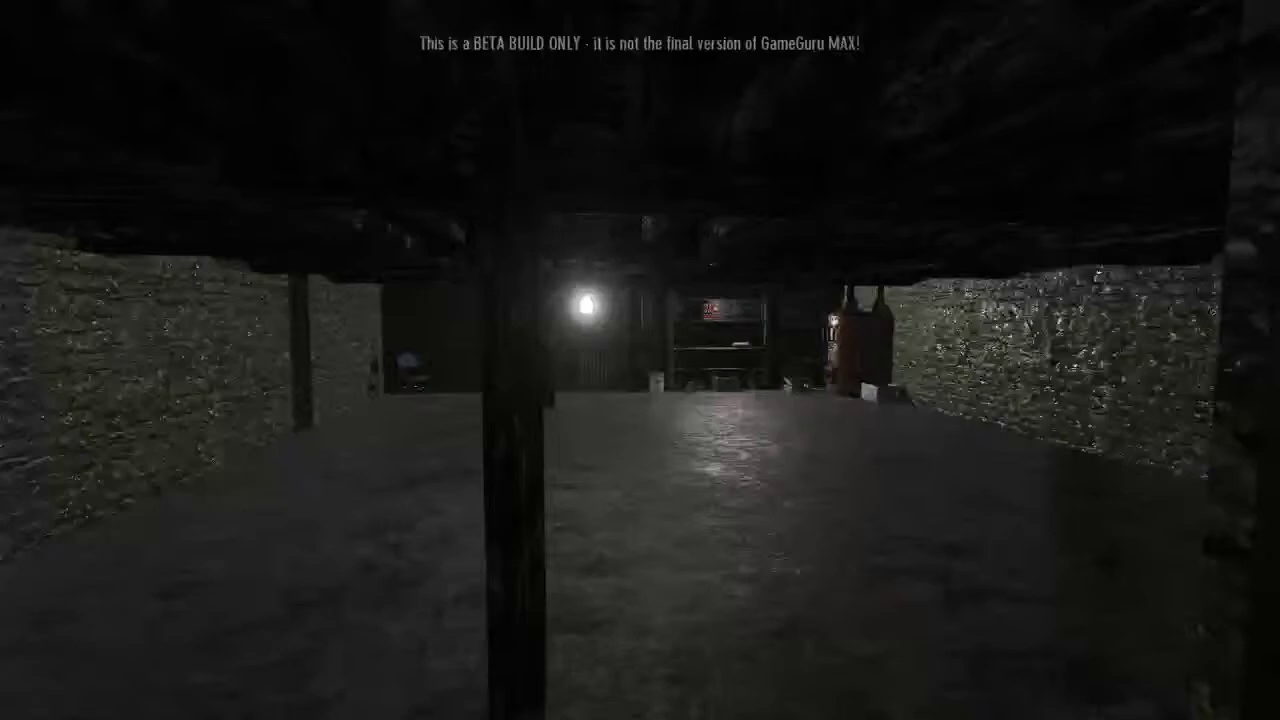
key(w)
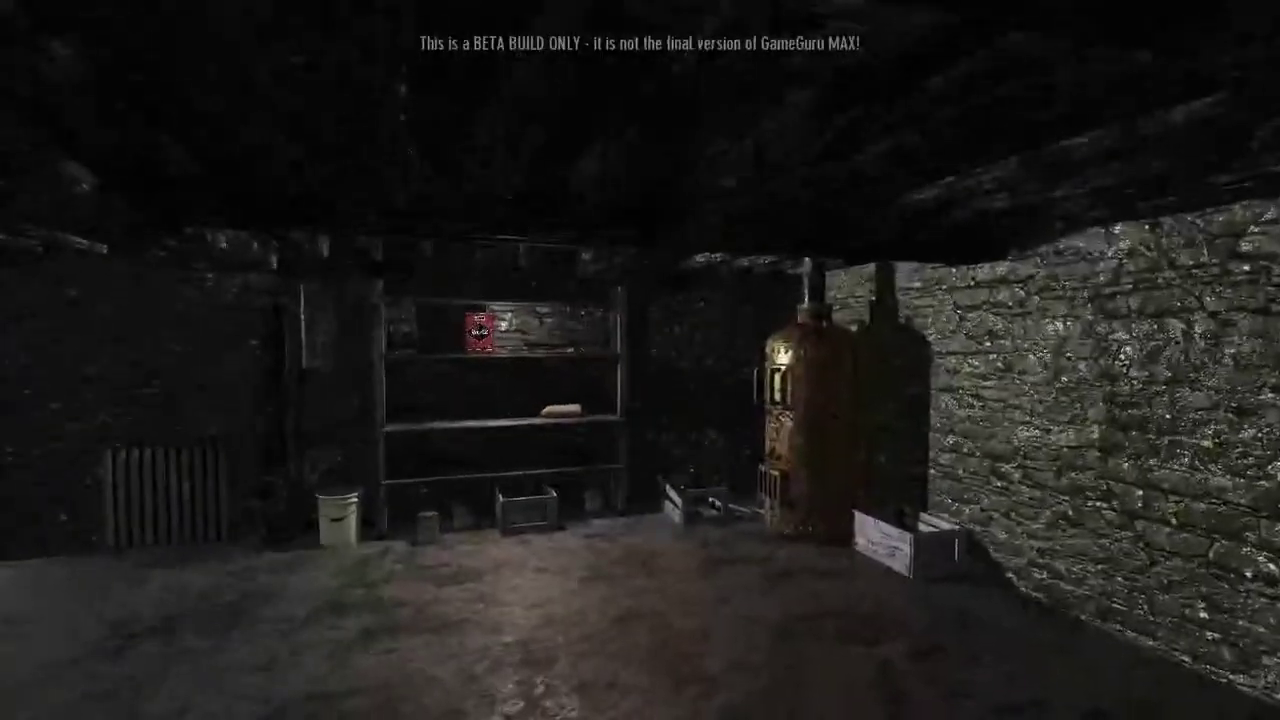
key(s)
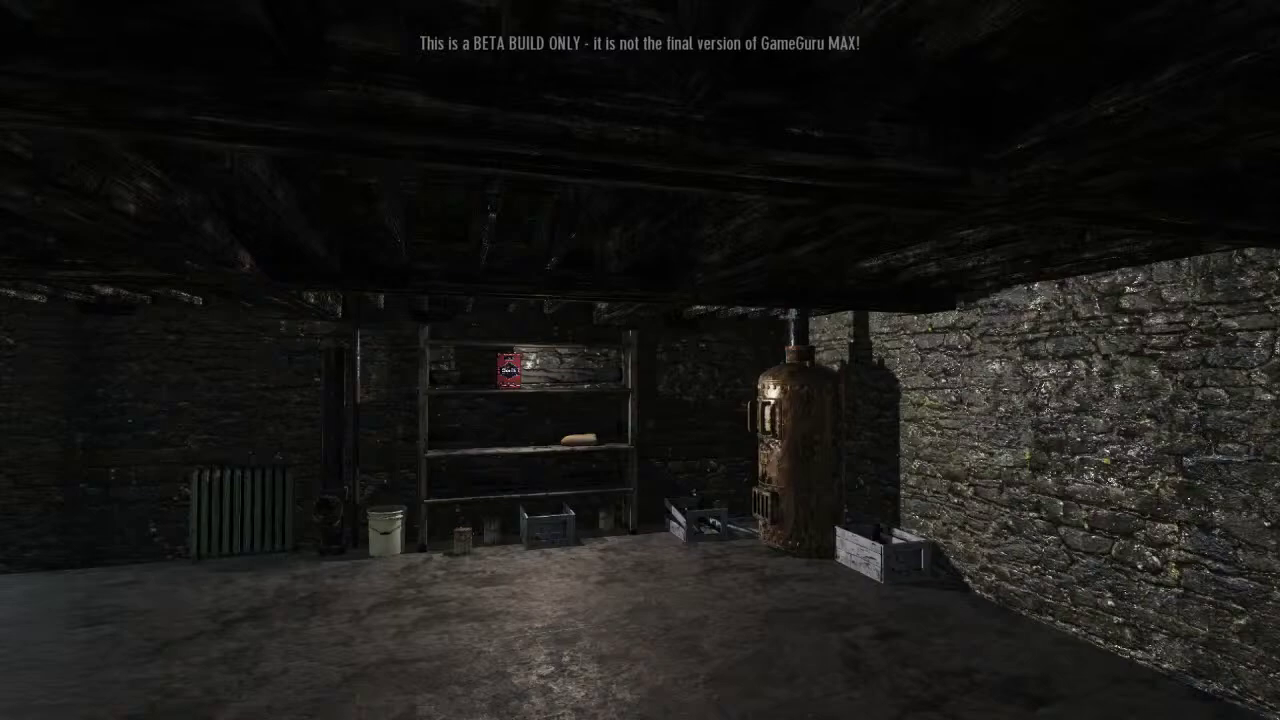
Step: End the test run and fly the editor camera into the cellar level's brick room to examine its walls, lighting and debris
key(Escape)
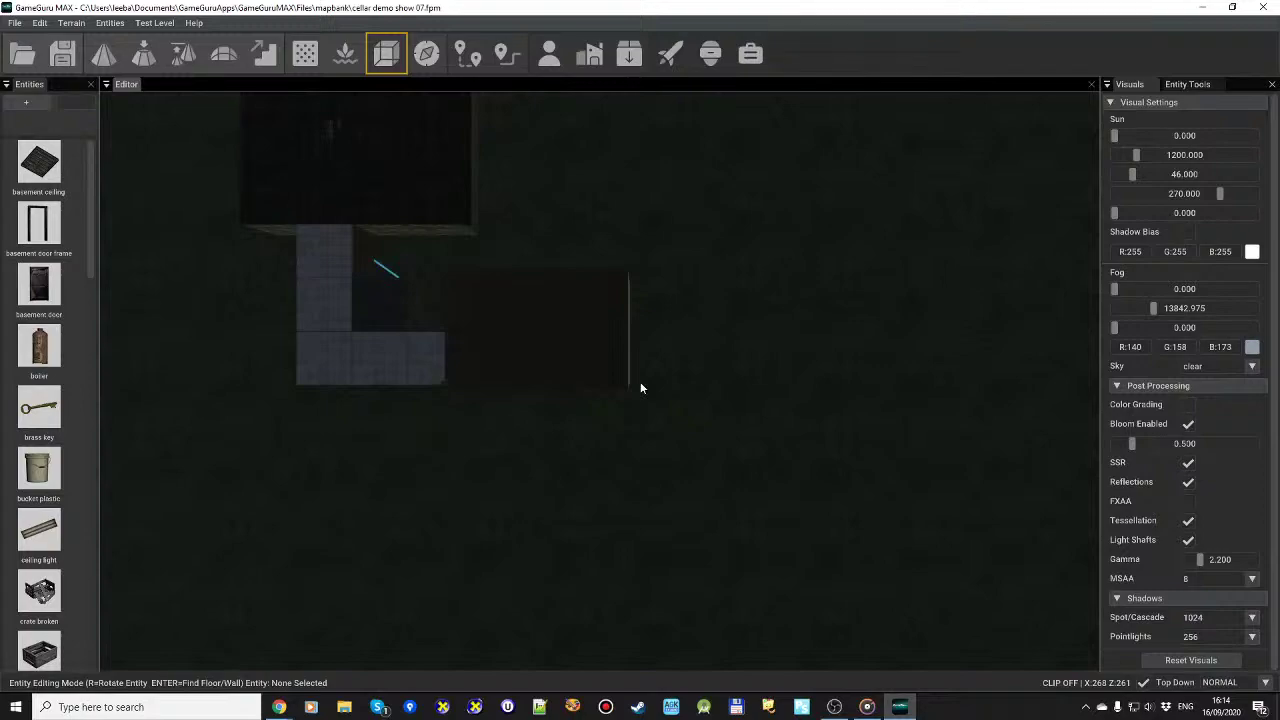
mouse_move(623, 374)
right_down()
mouse_move(575, 365)
mouse_move(560, 270)
mouse_move(568, 378)
mouse_move(515, 335)
mouse_move(530, 405)
mouse_move(570, 370)
mouse_move(576, 348)
mouse_move(560, 345)
mouse_move(590, 356)
mouse_move(574, 364)
mouse_move(580, 386)
mouse_move(570, 338)
mouse_move(568, 384)
mouse_move(560, 346)
mouse_move(560, 360)
right_up()
key(w)
key(w)
key(s)
key(s)
key(w)
key(w)
key(w)
key(s)
key(w)
key(s)
key(w)
key(s)
key(s)
key(w)
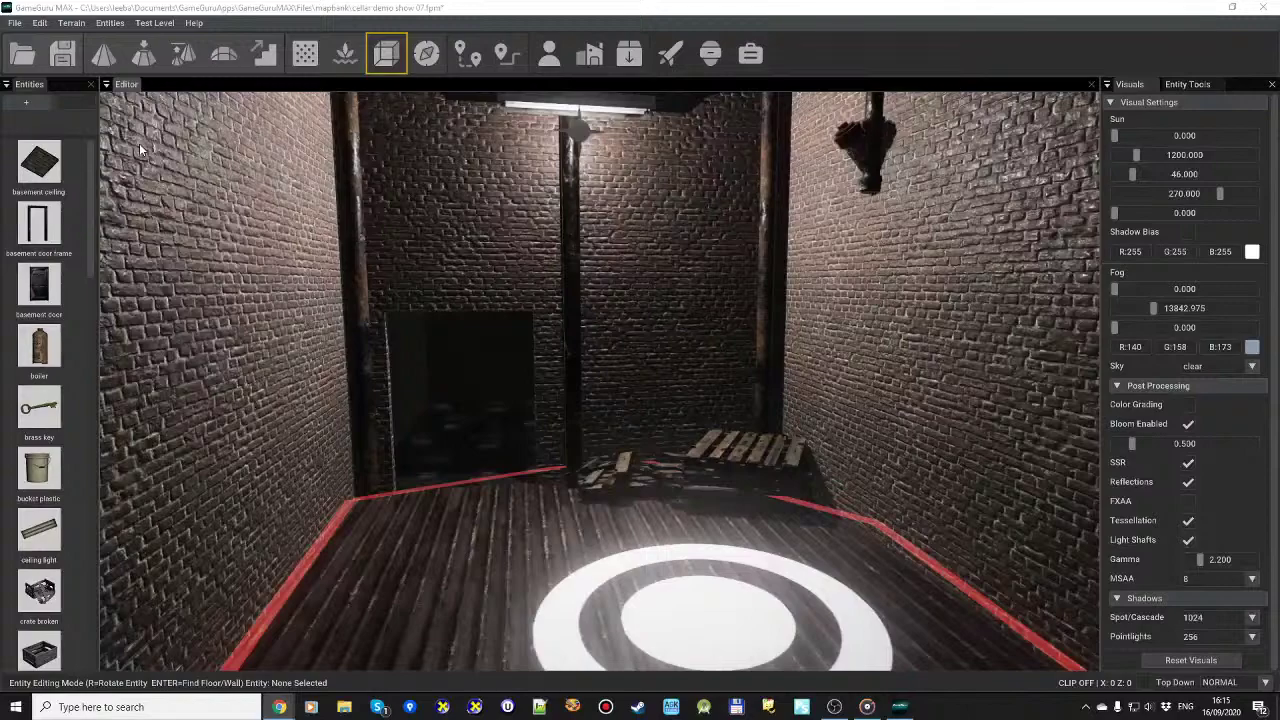
Step: Log in for Download Store Items, download the 150 updated files and close the download window
click(15, 24)
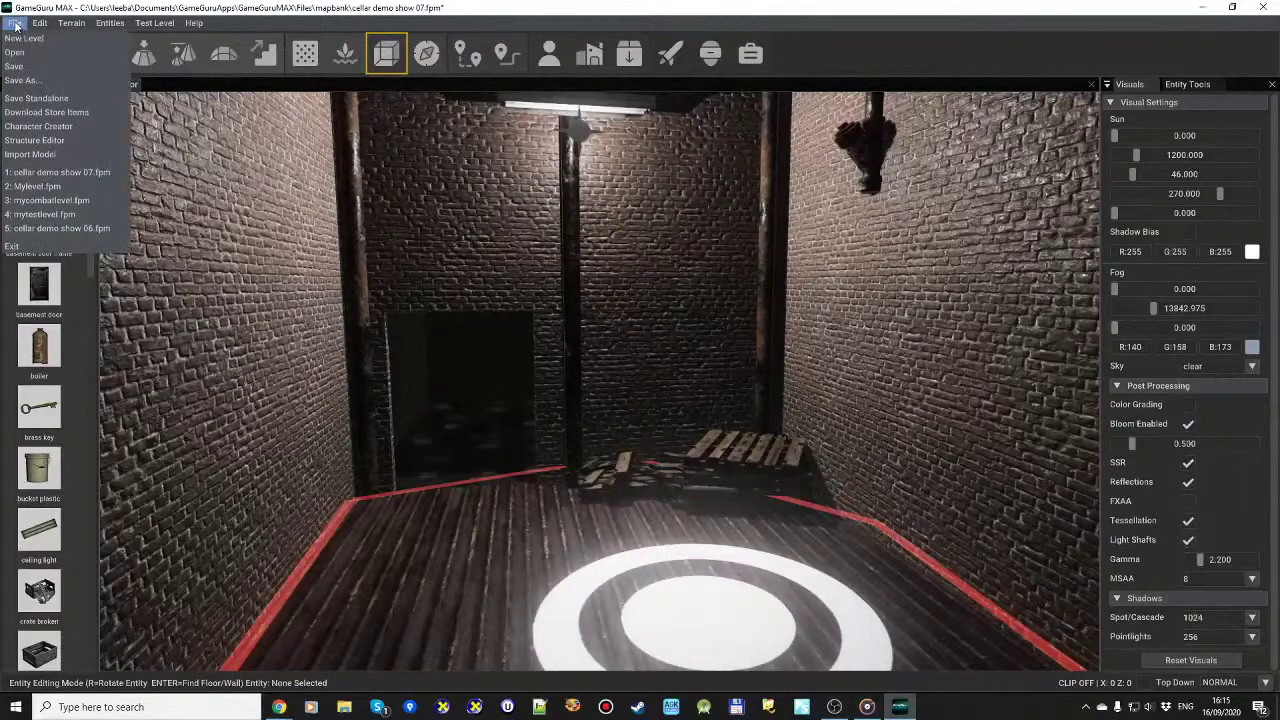
click(60, 112)
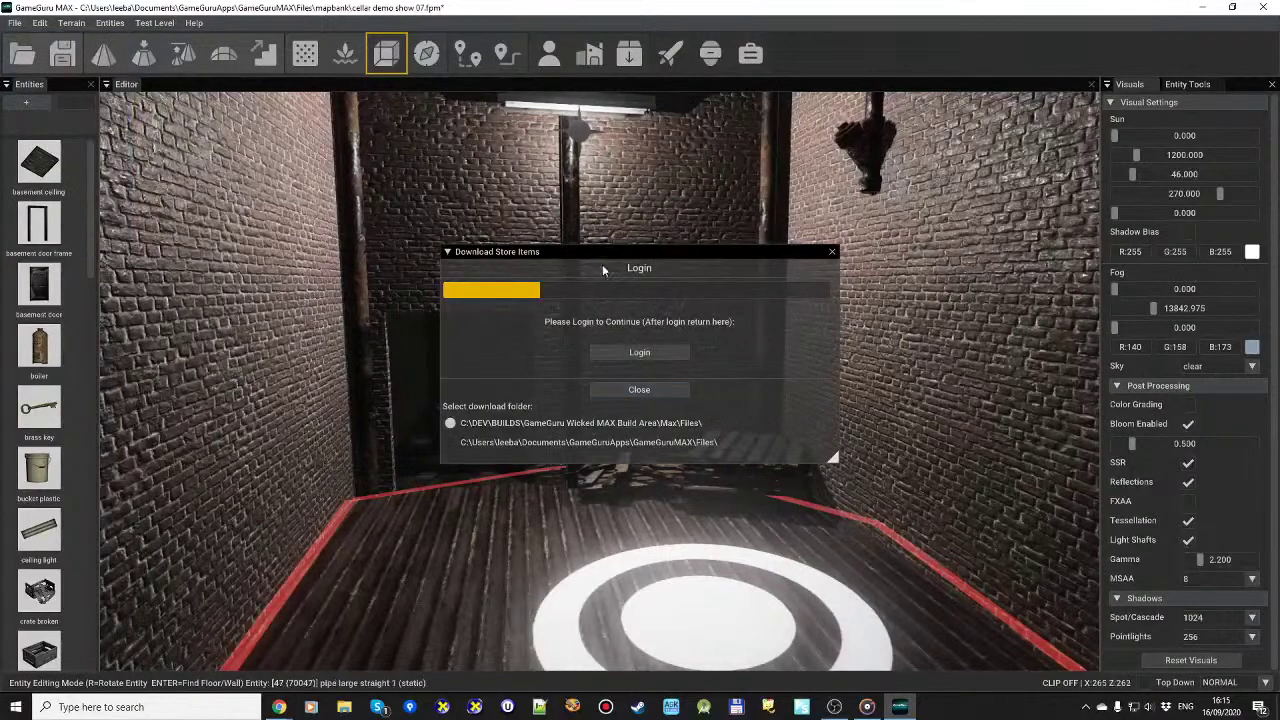
click(647, 353)
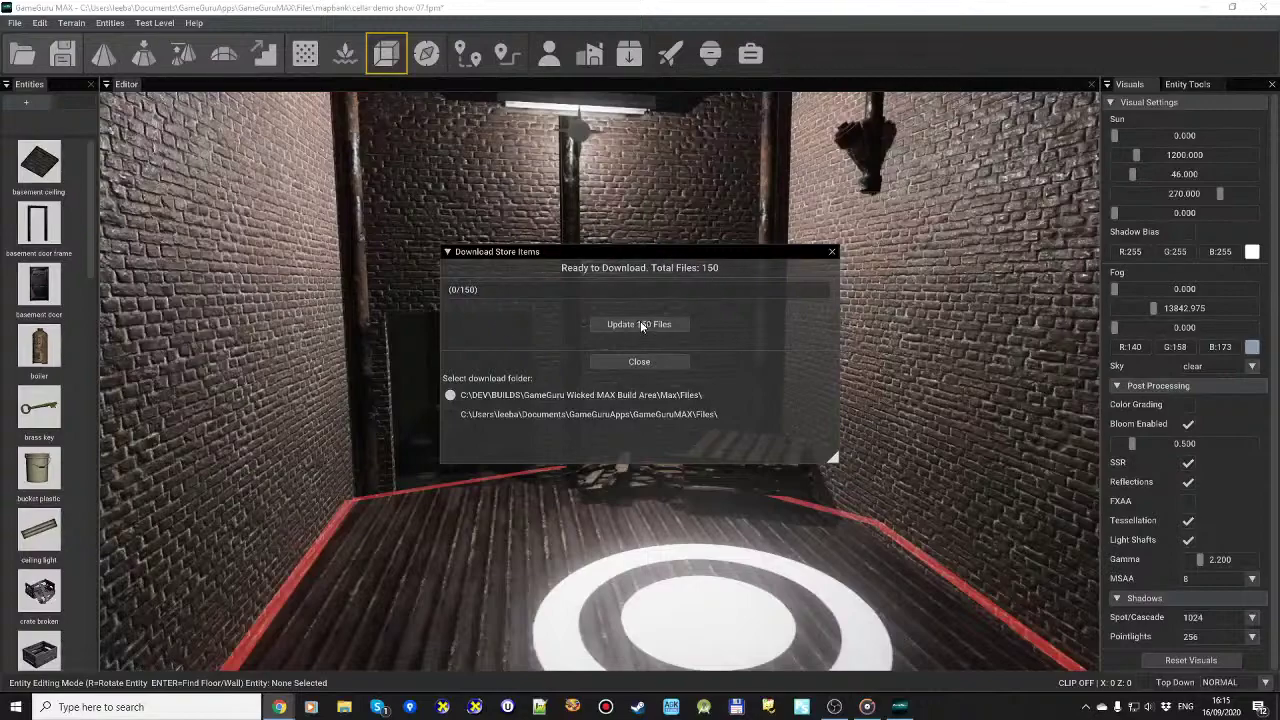
drag(605, 267, 601, 262)
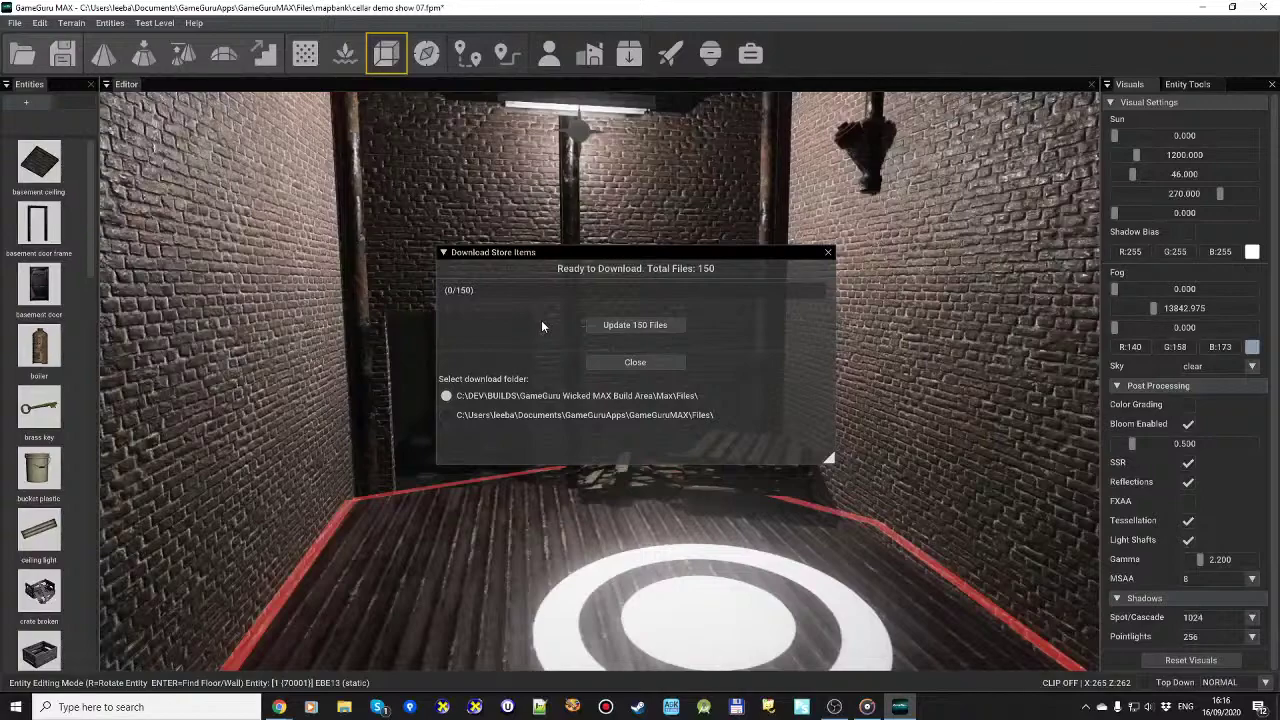
click(630, 327)
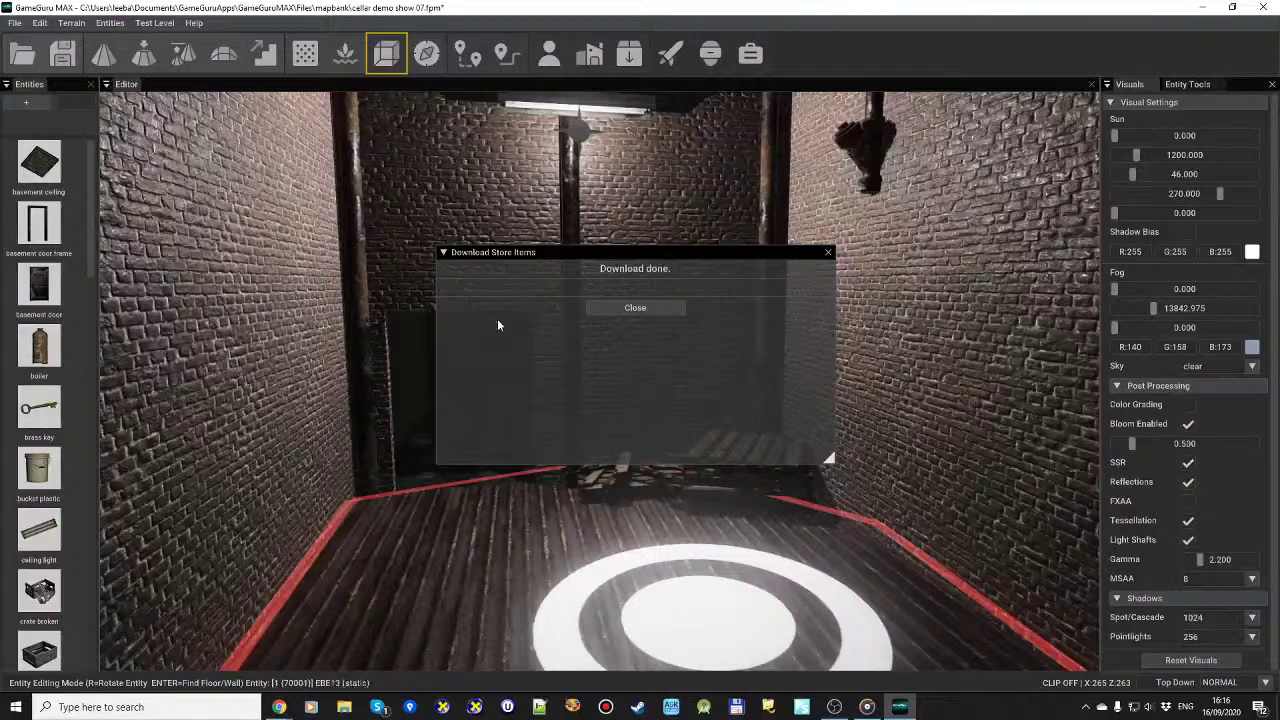
click(636, 311)
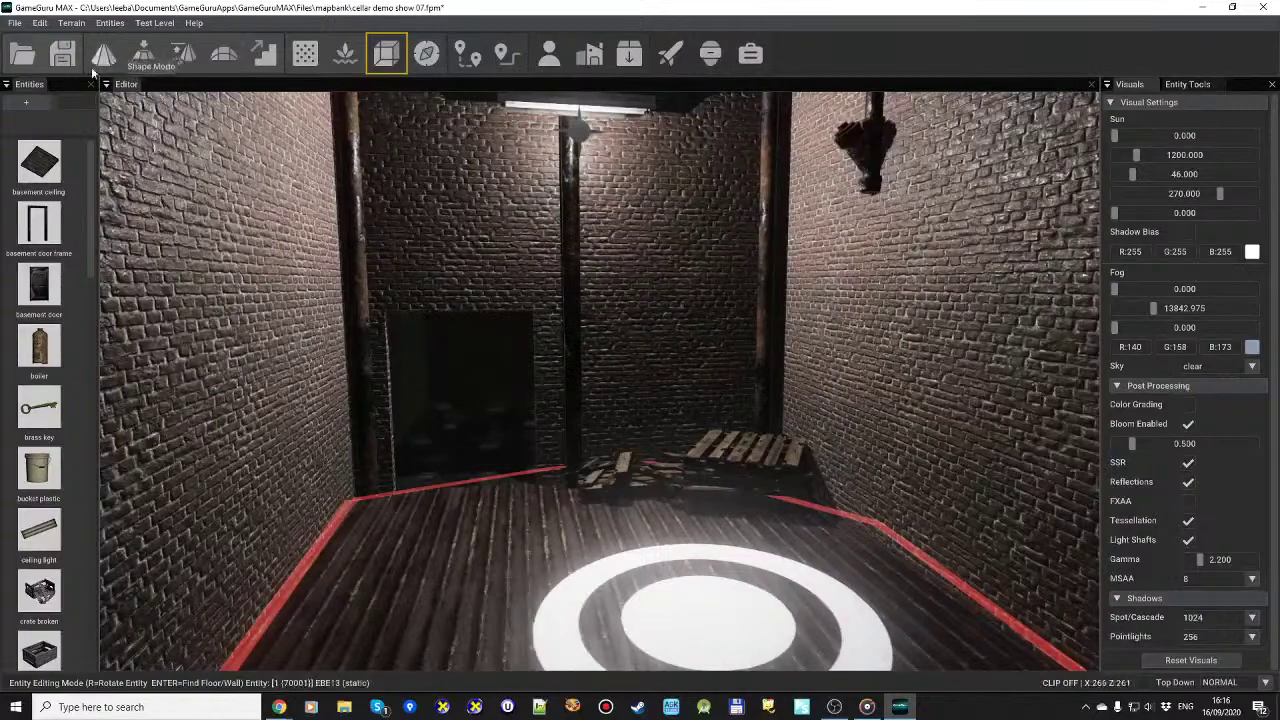
Step: Browse the Entity Library to examine the available object, sewer complex and melee weapon packs, and close it
click(27, 104)
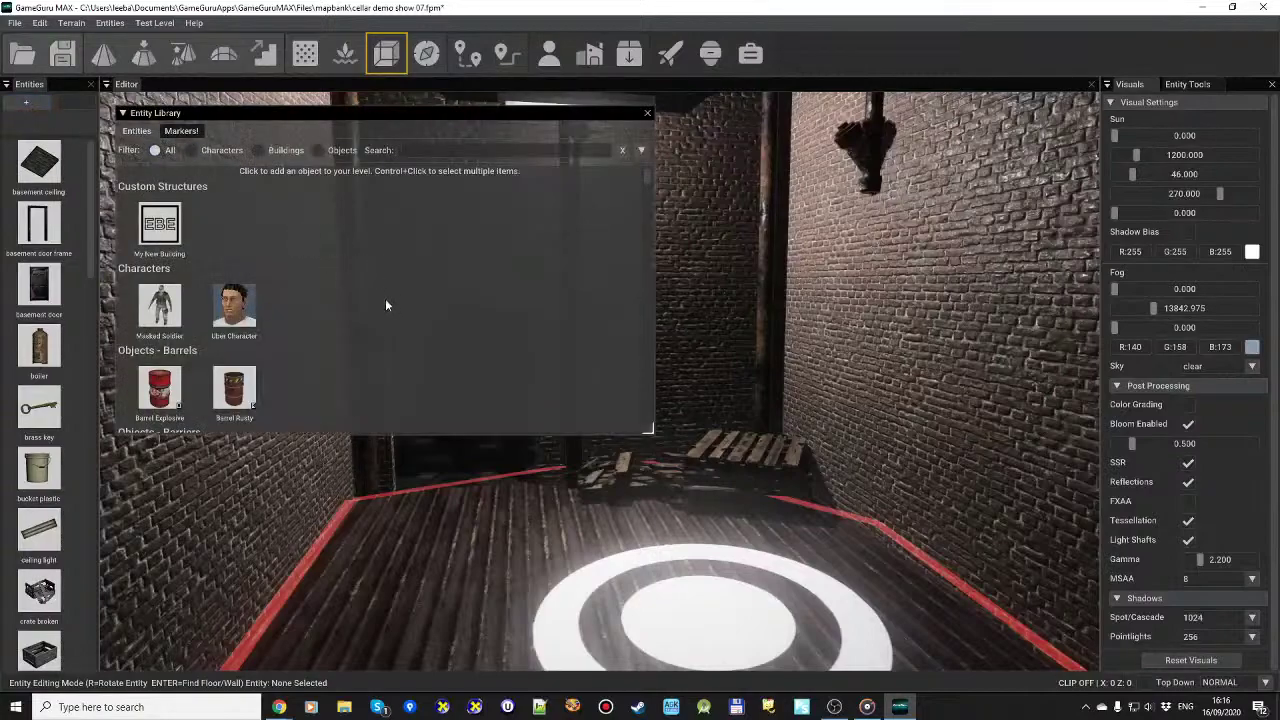
scroll(426, 252, down, 10)
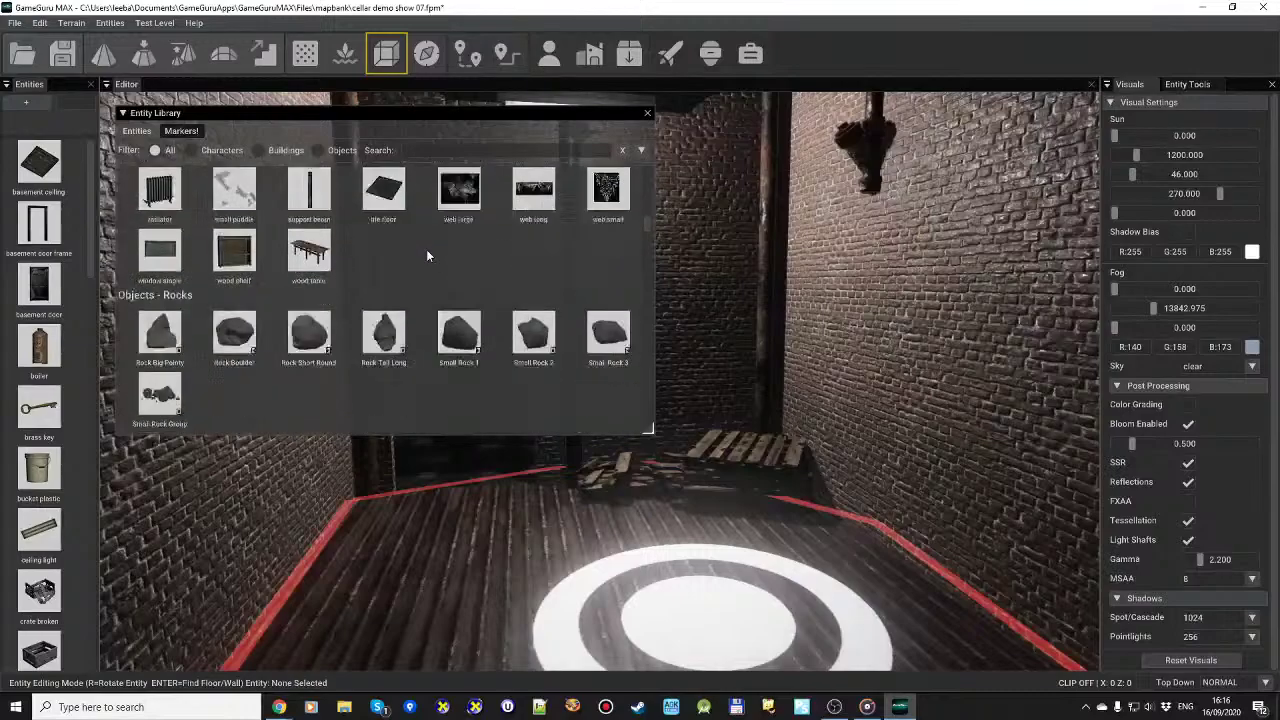
scroll(427, 256, down, 10)
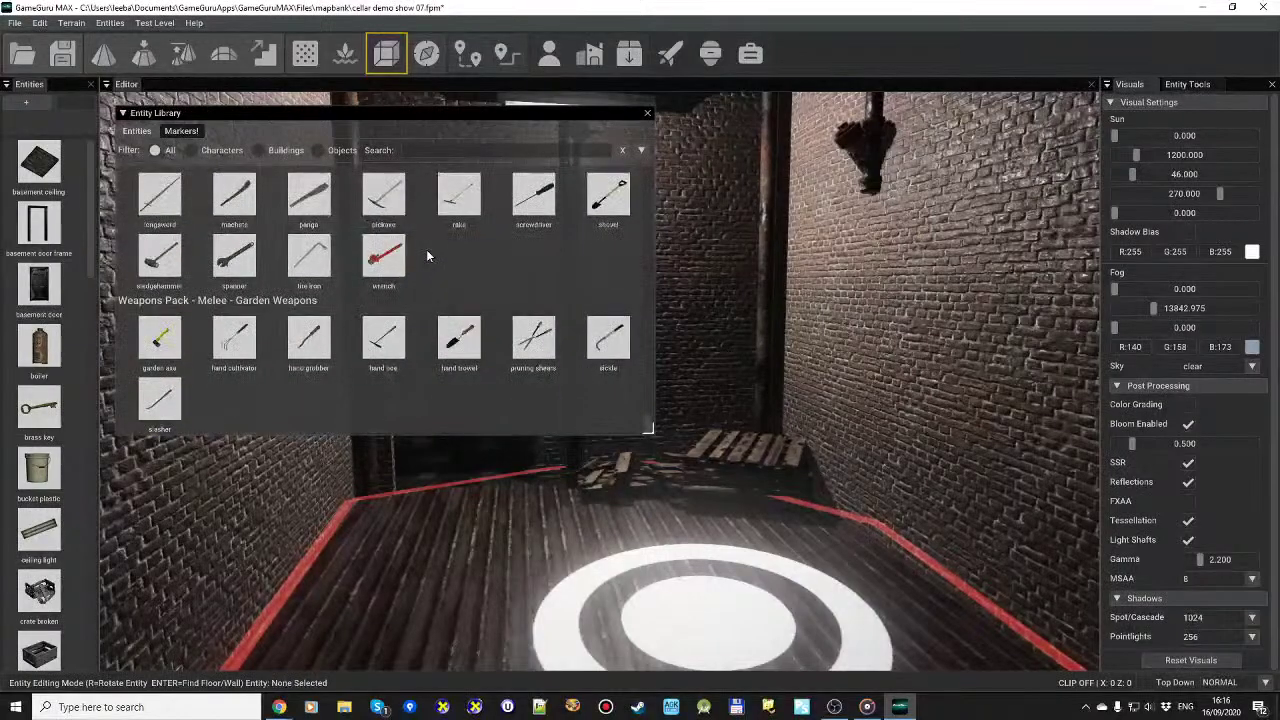
scroll(426, 252, up, 10)
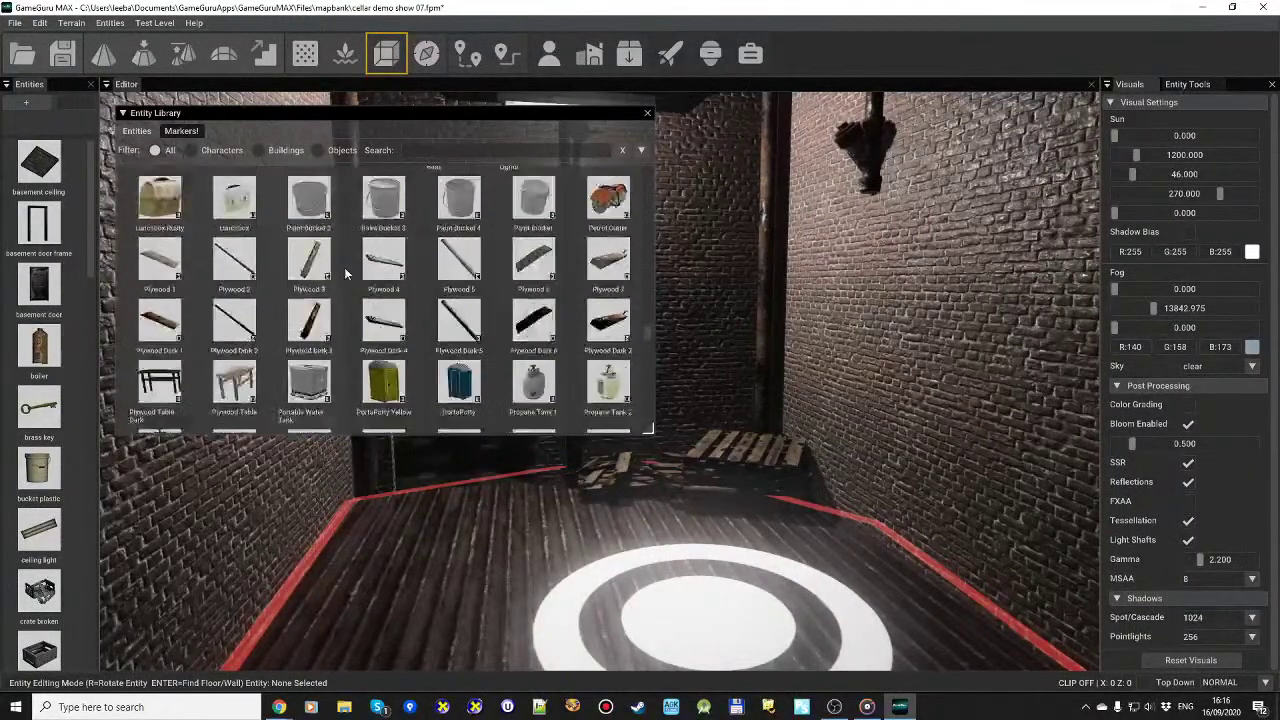
scroll(343, 262, down, 10)
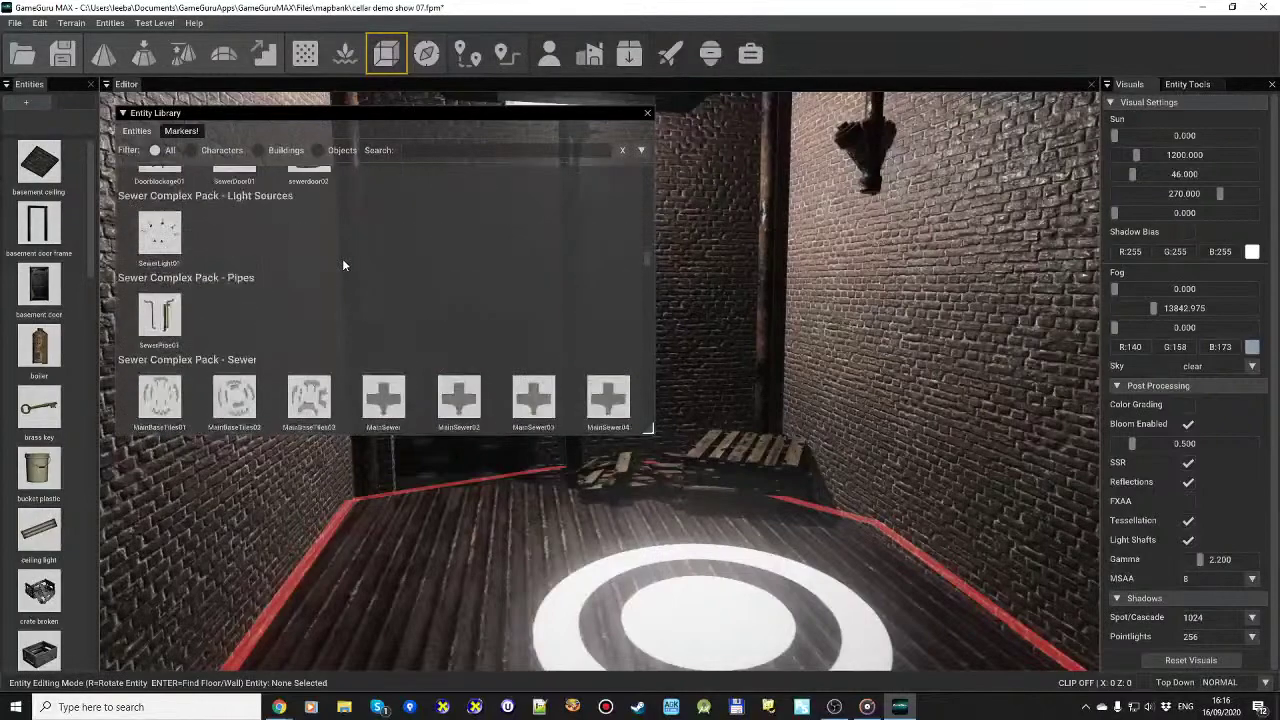
scroll(342, 257, down, 2)
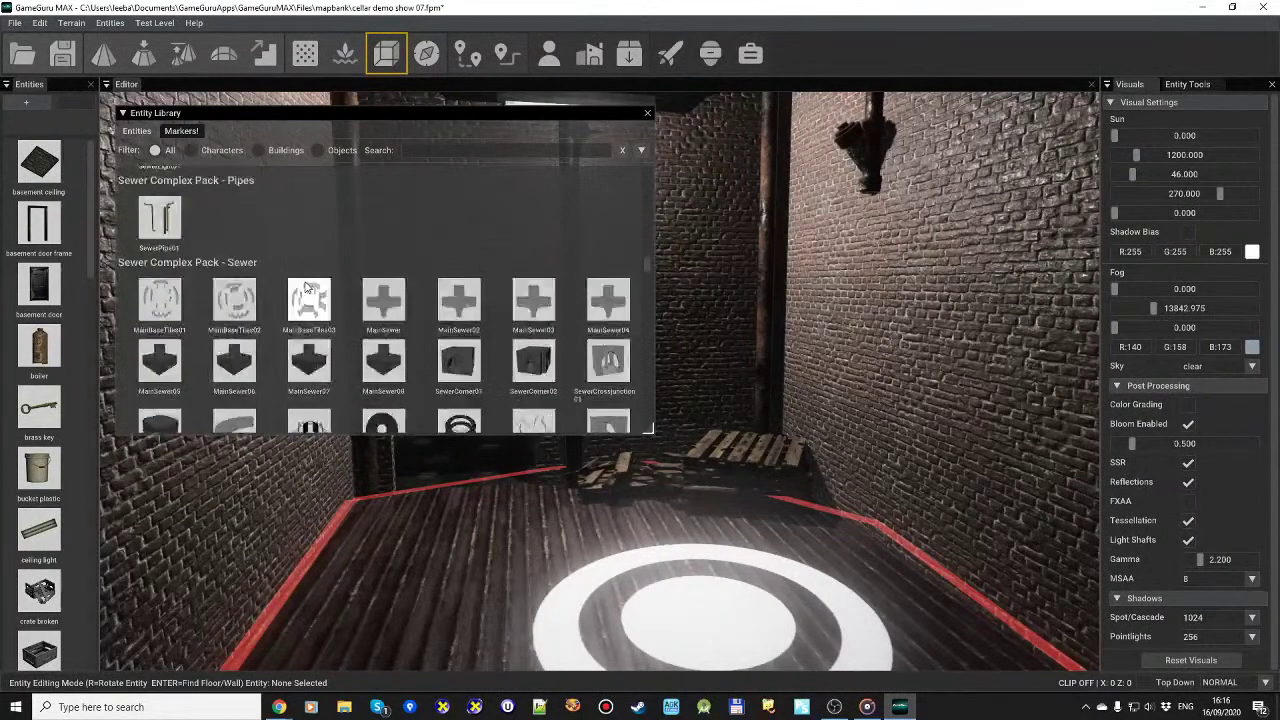
scroll(303, 275, up, 5)
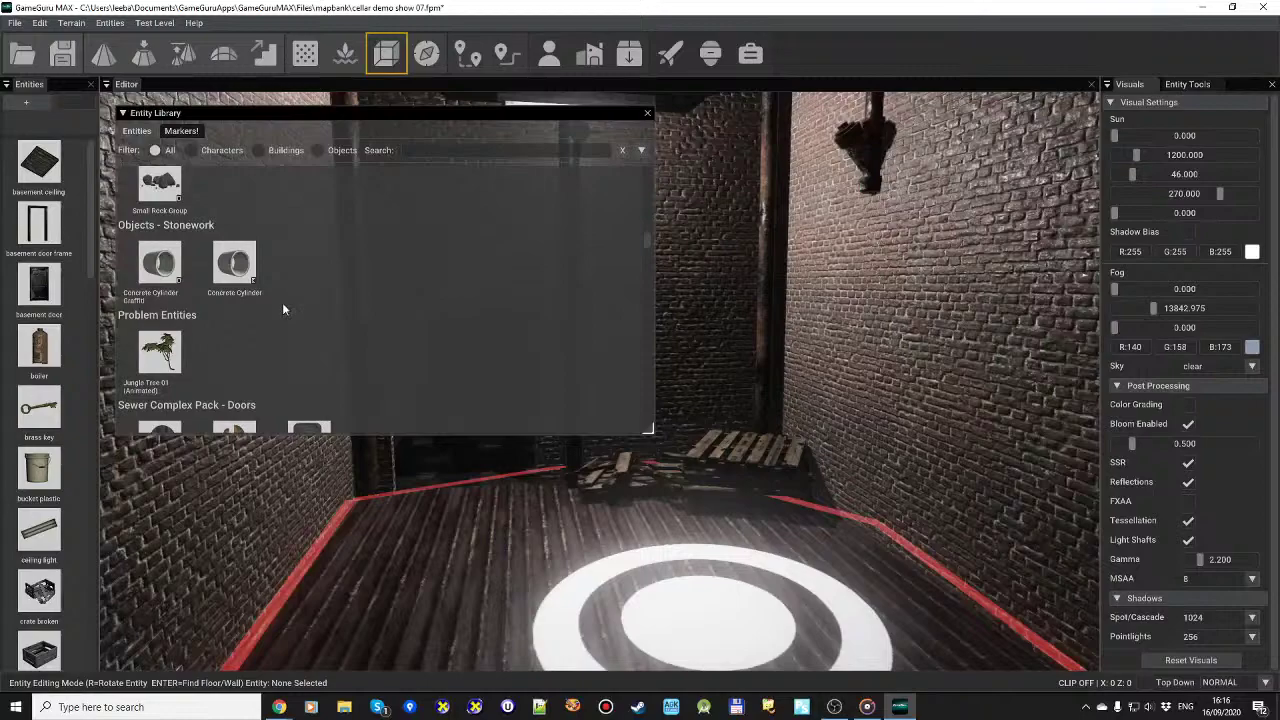
scroll(283, 303, down, 5)
scroll(283, 307, up, 5)
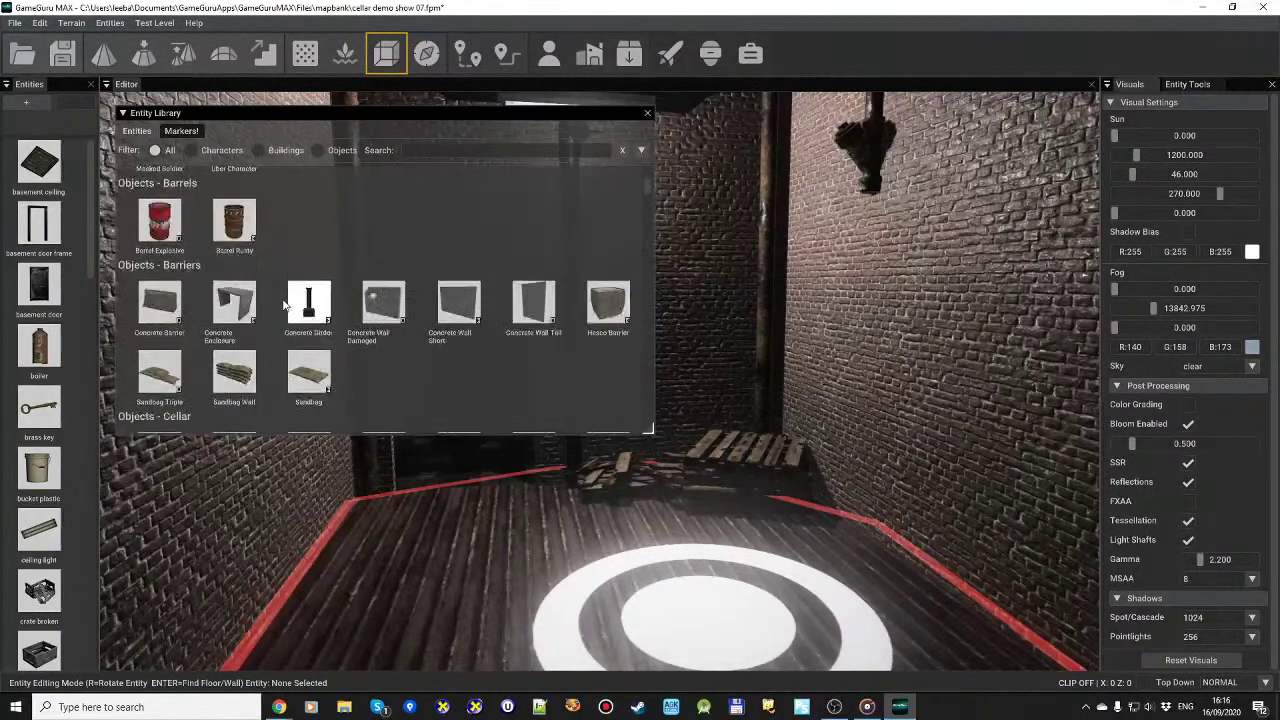
scroll(283, 303, up, 2)
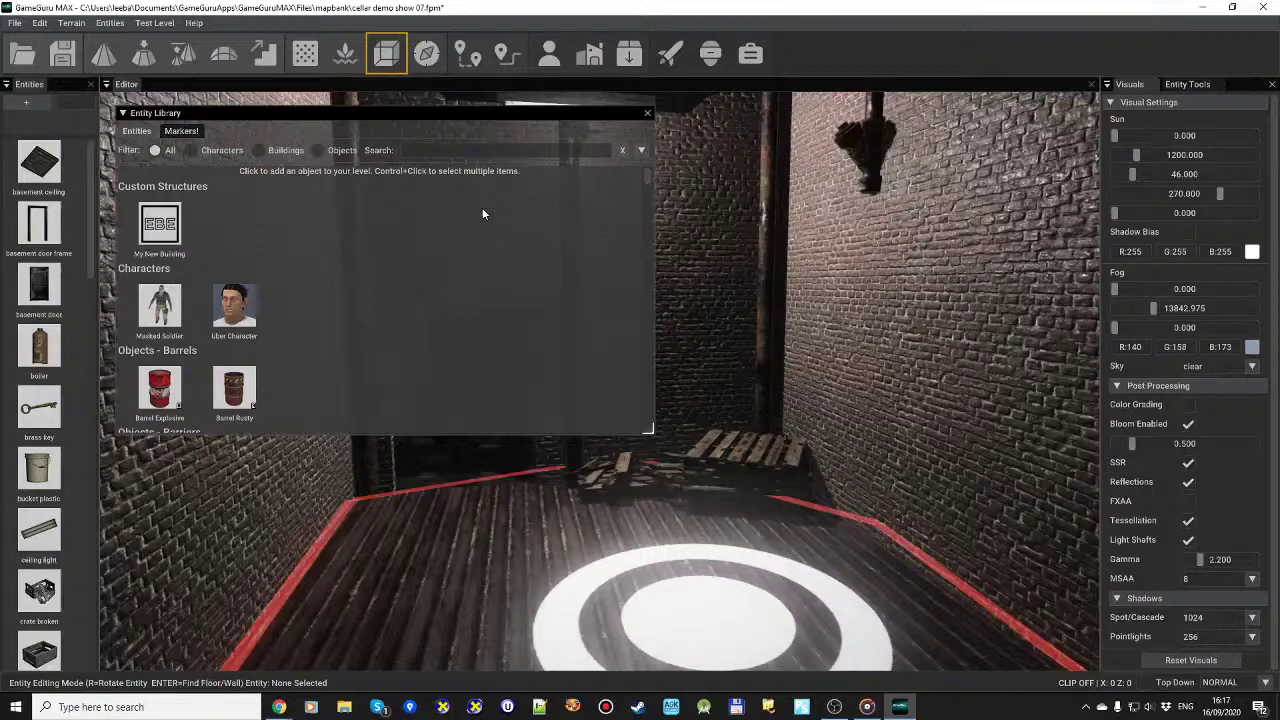
click(647, 113)
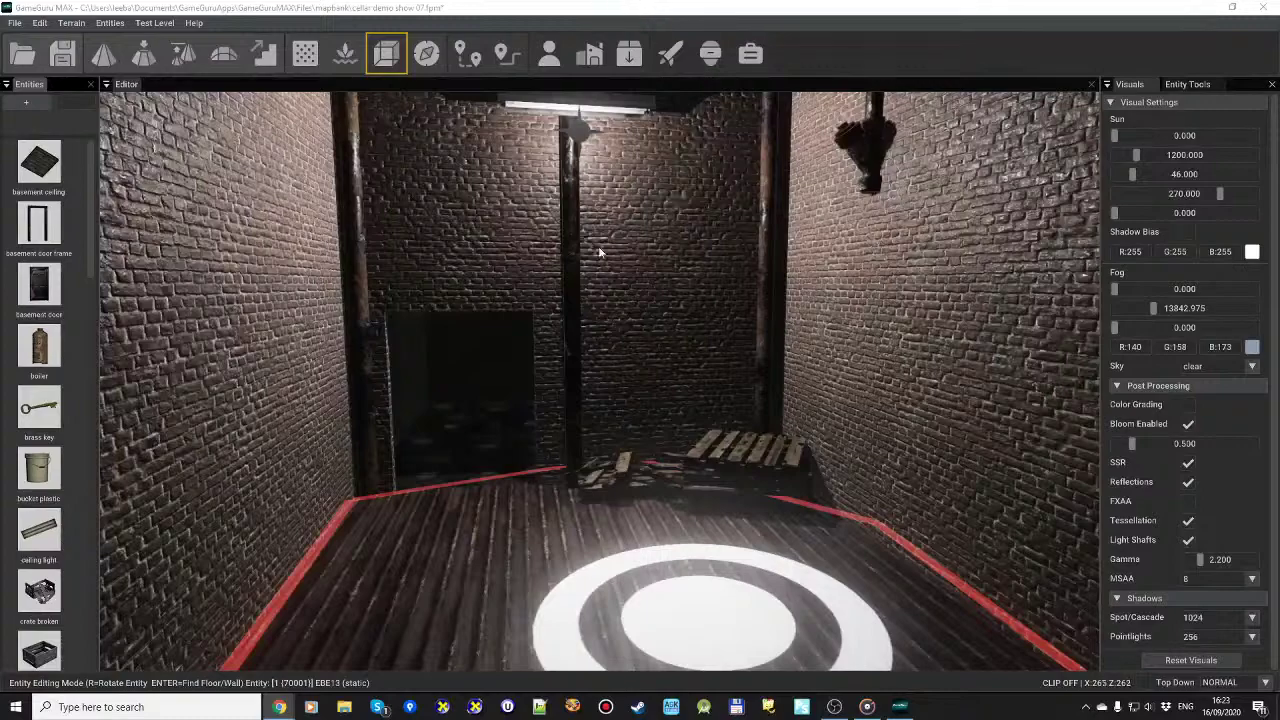
Step: Open the mylevel.fpm level from the mapbank folder
click(8, 19)
click(30, 36)
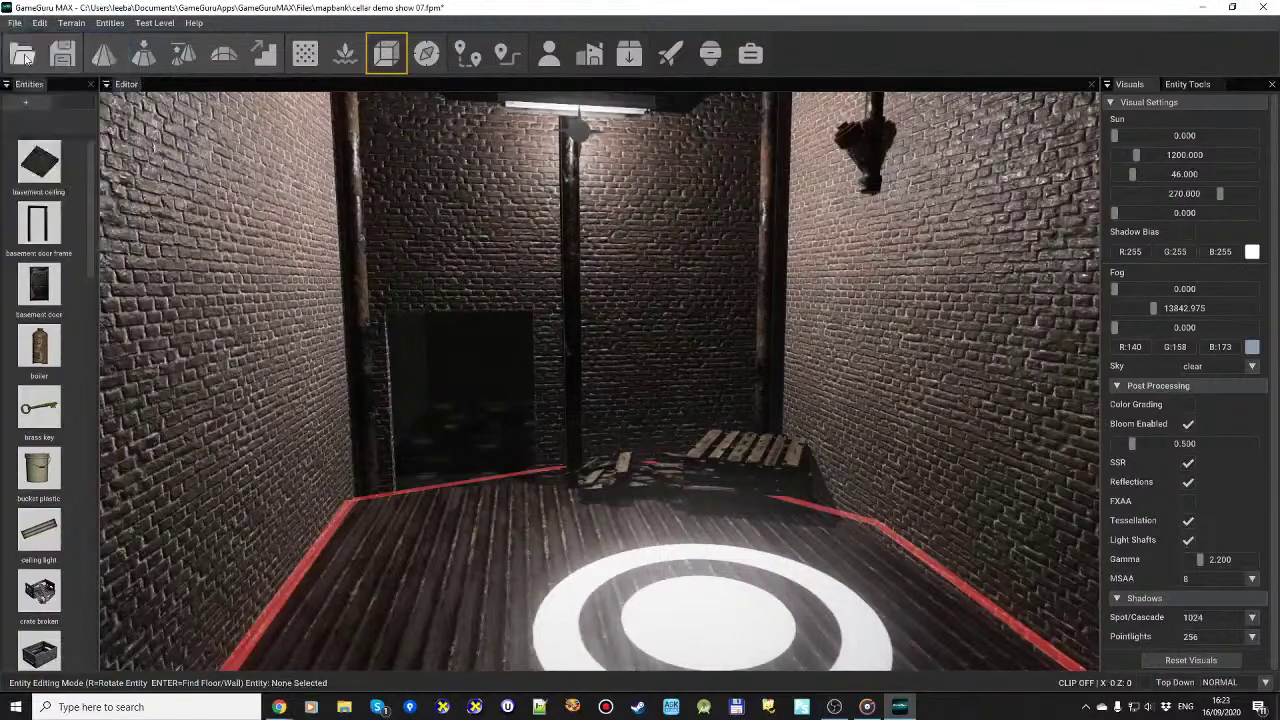
click(647, 401)
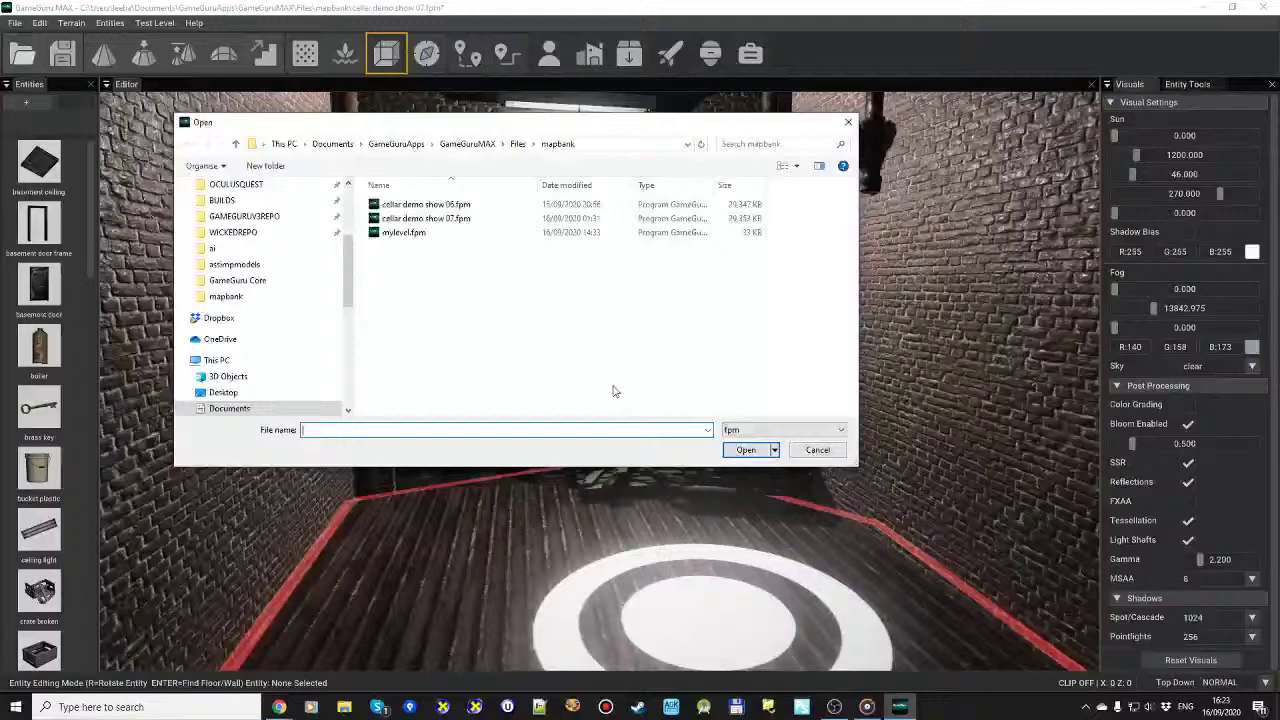
double_click(414, 232)
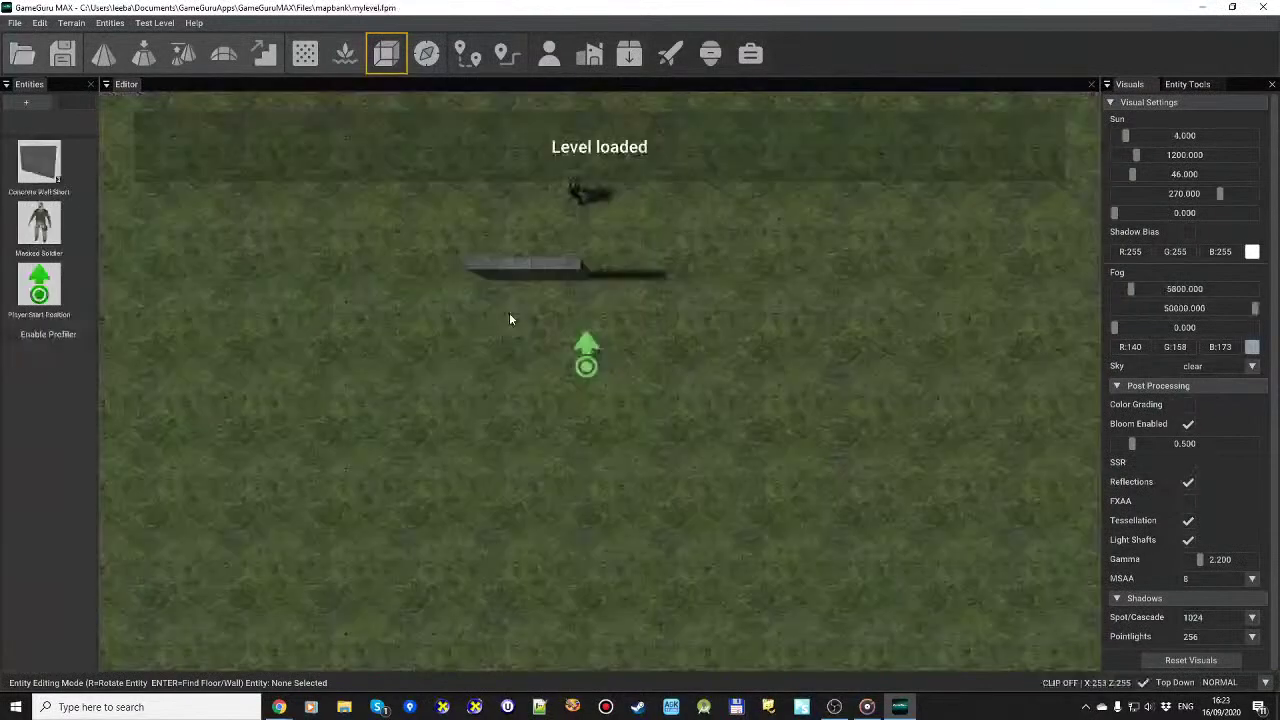
Step: Fly the editor camera around the concrete wall and the masked soldier to examine the level's setup
scroll(522, 319, up, 6)
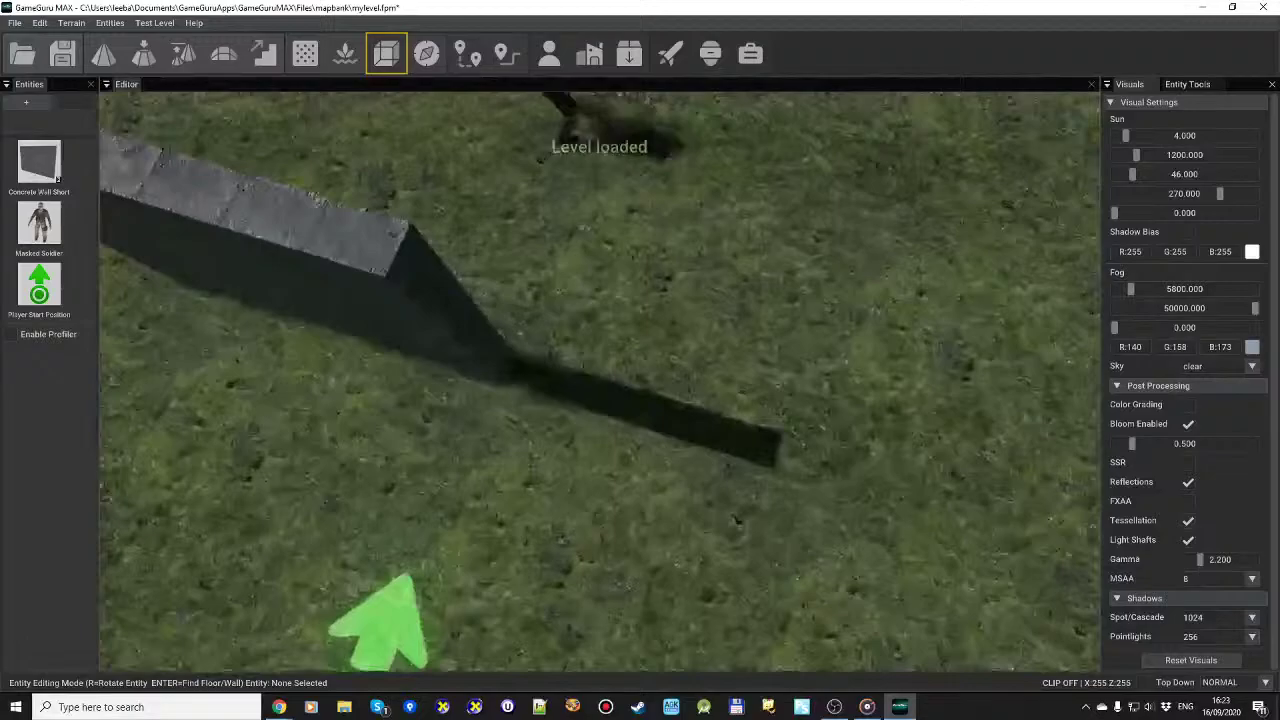
key(w)
right_drag(600, 380, 445, 300)
key(w)
key(s)
key(s)
scroll(524, 327, down, 3)
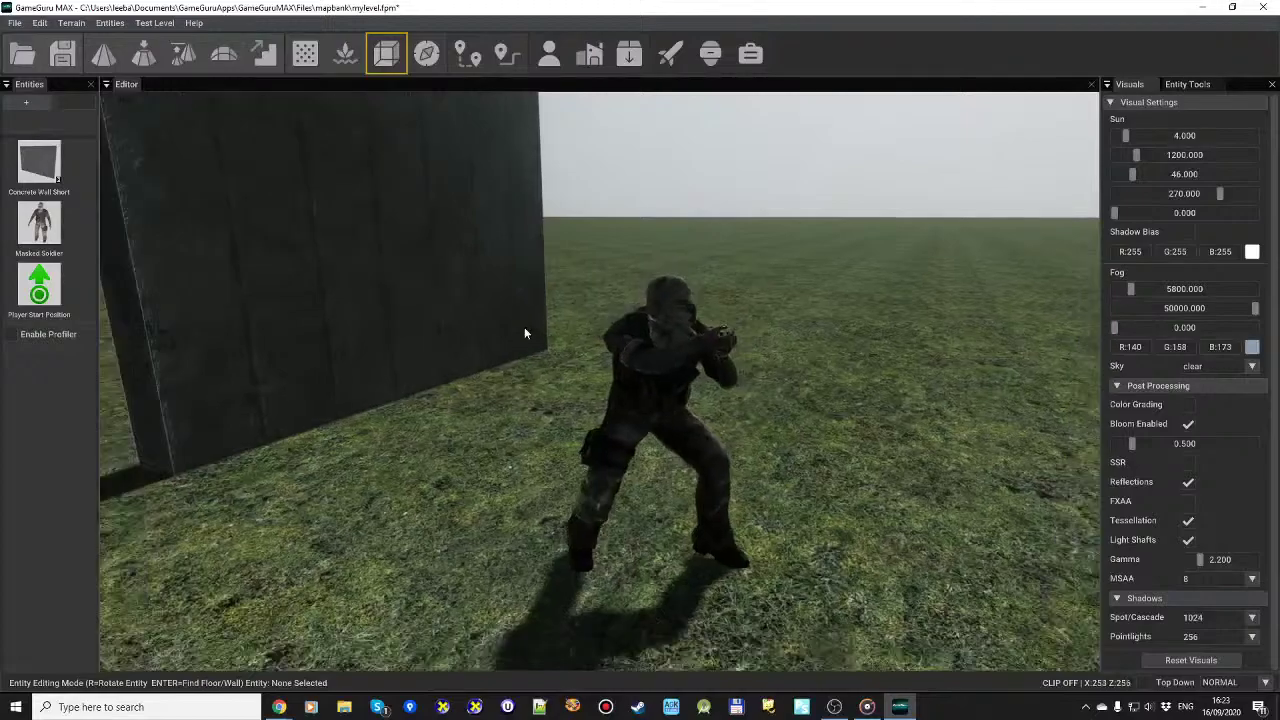
key(a)
mouse_move(534, 411)
right_down()
mouse_move(520, 395)
mouse_move(580, 411)
mouse_move(634, 374)
mouse_move(622, 366)
mouse_move(522, 420)
right_up()
key(d)
key(w)
key(s)
key(a)
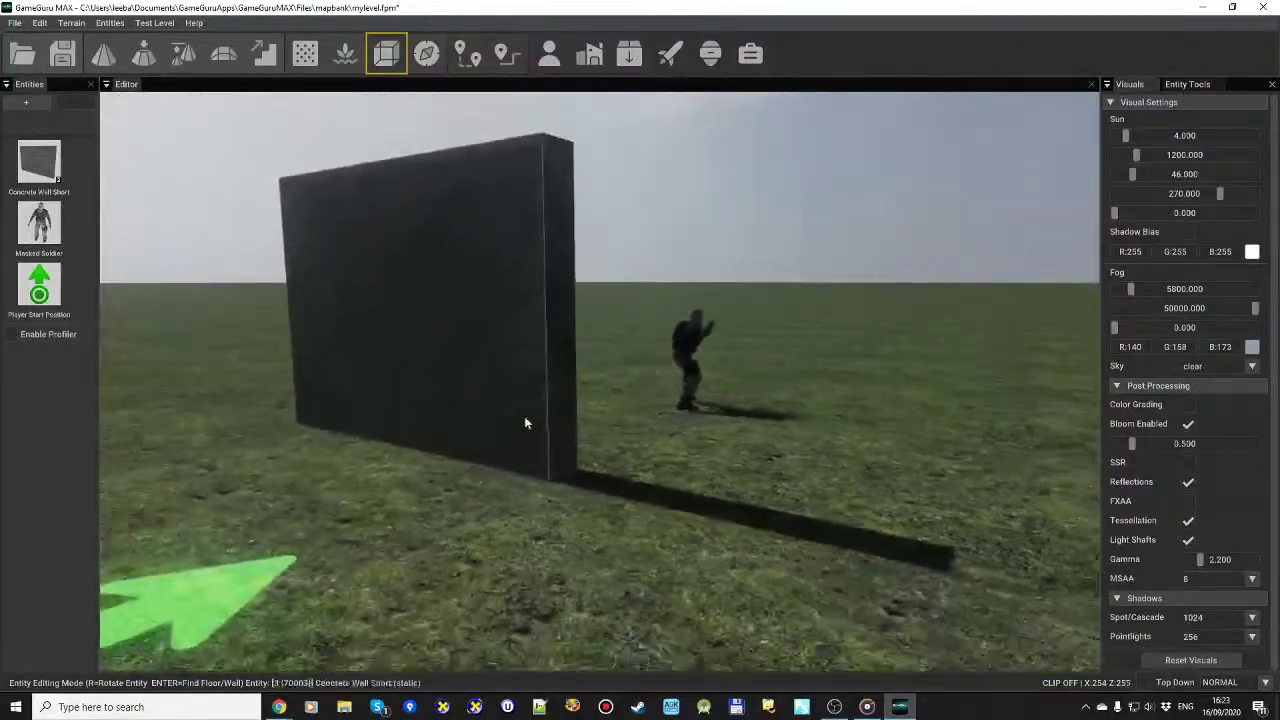
Step: Start a test run of the level and move around the concrete wall to examine how the masked soldier reacts
click(670, 54)
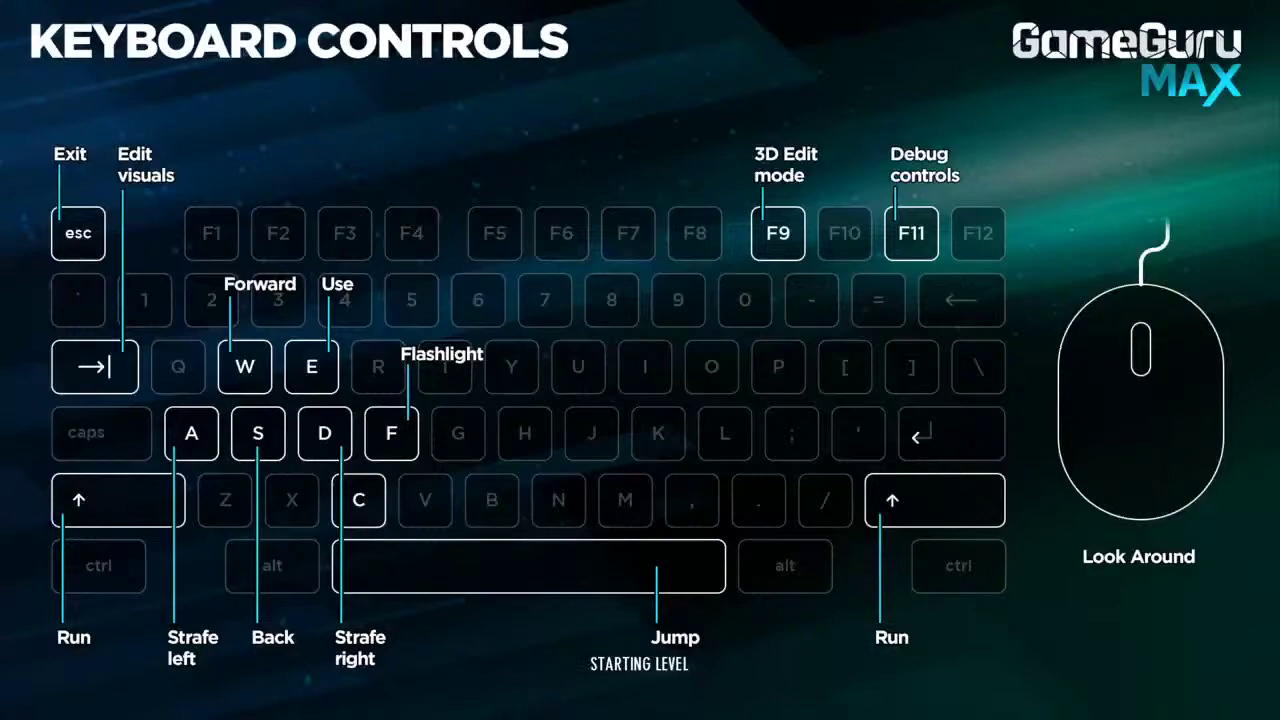
key(d)
key(w)
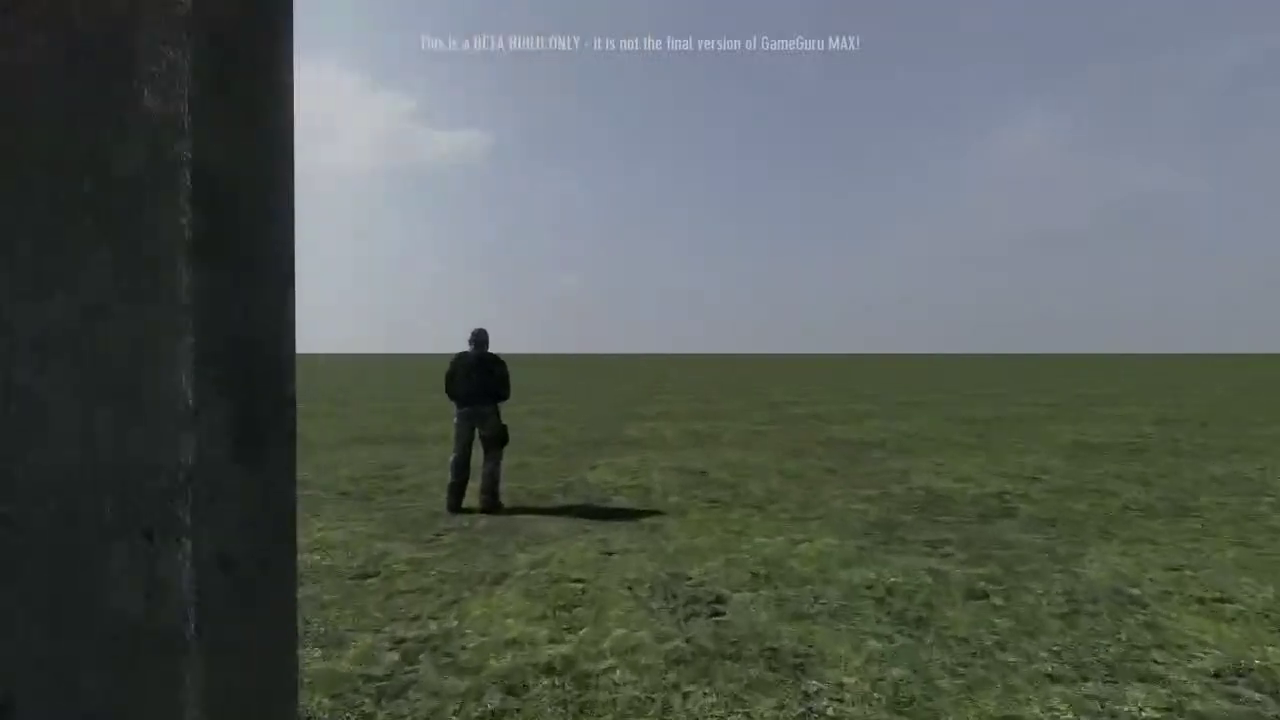
key(s)
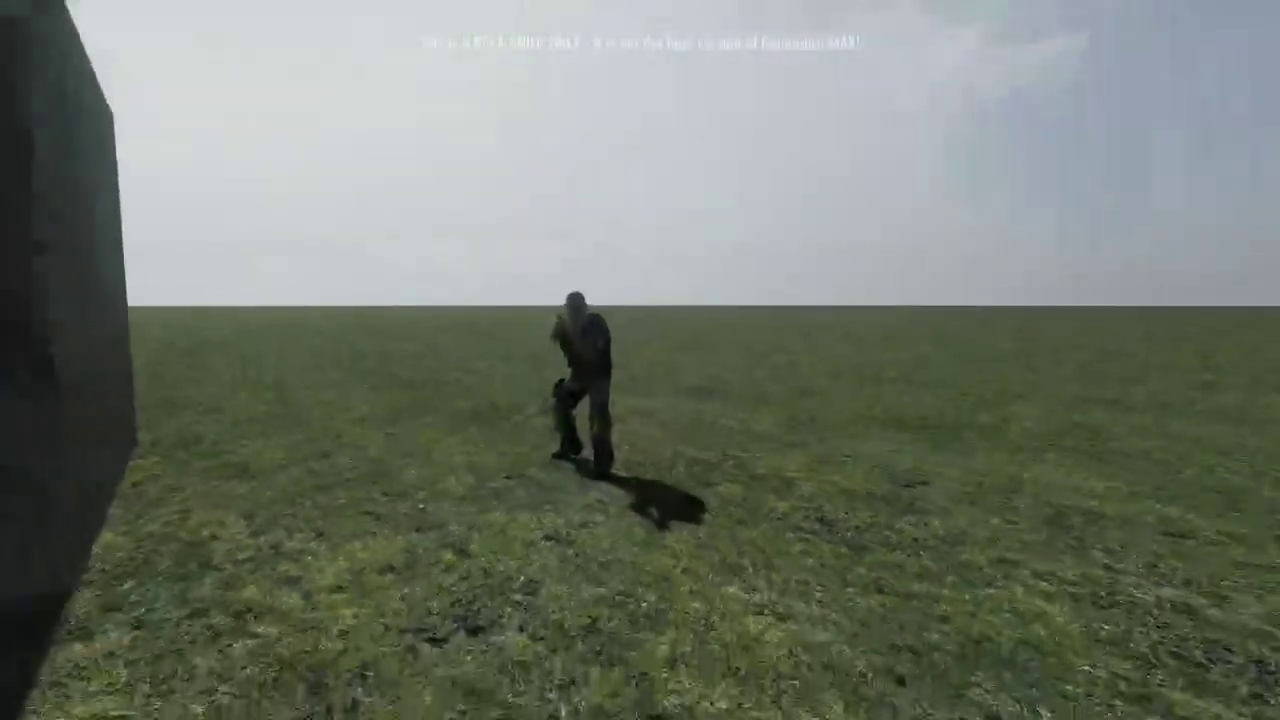
key(s)
key(a)
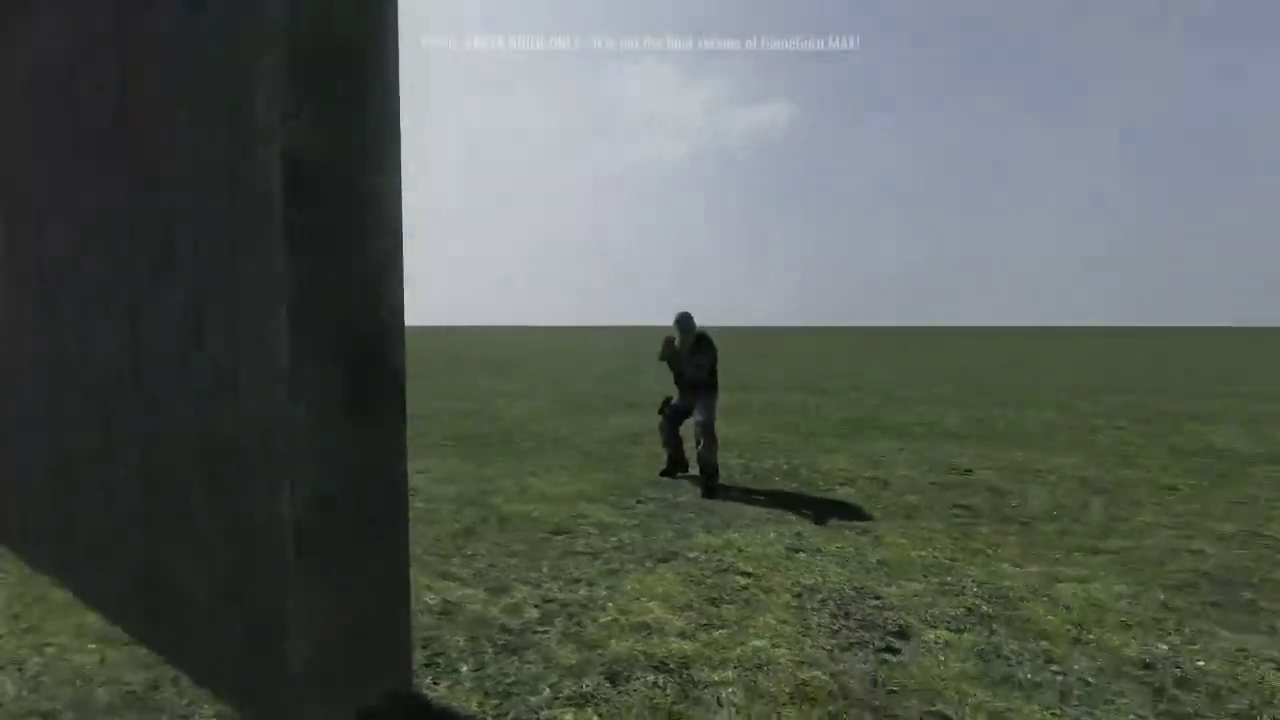
key(s)
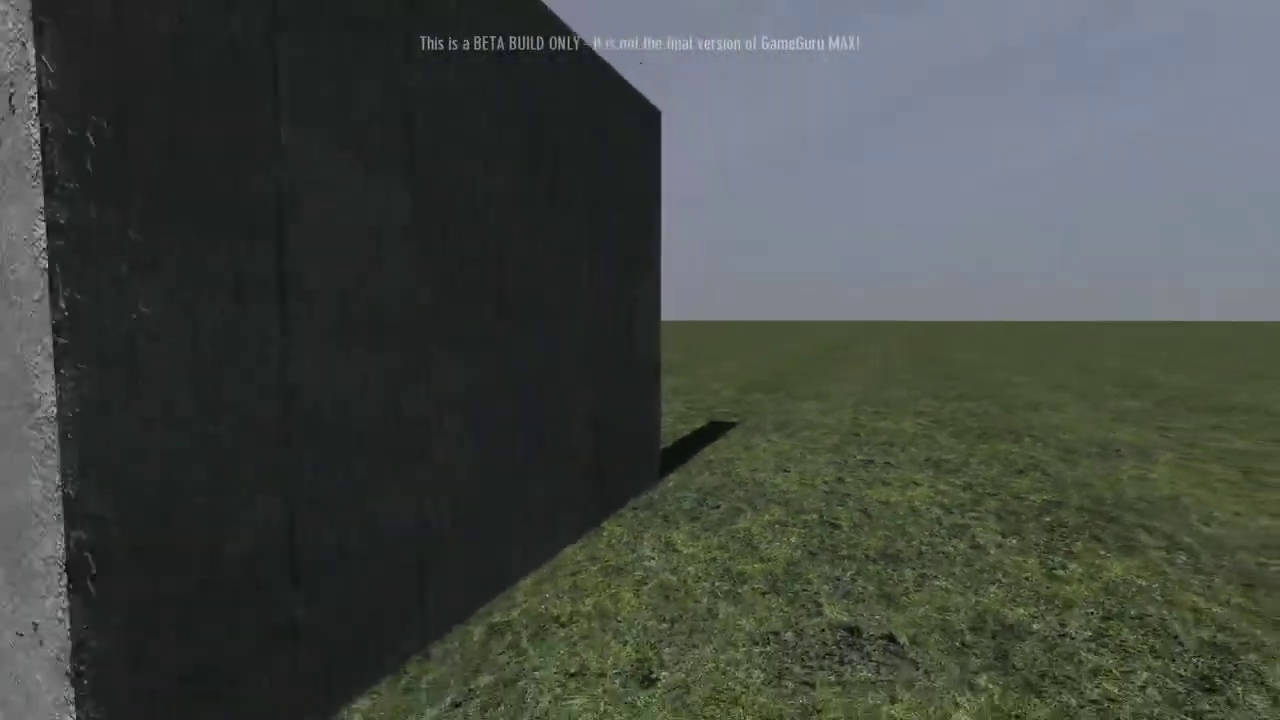
key(a)
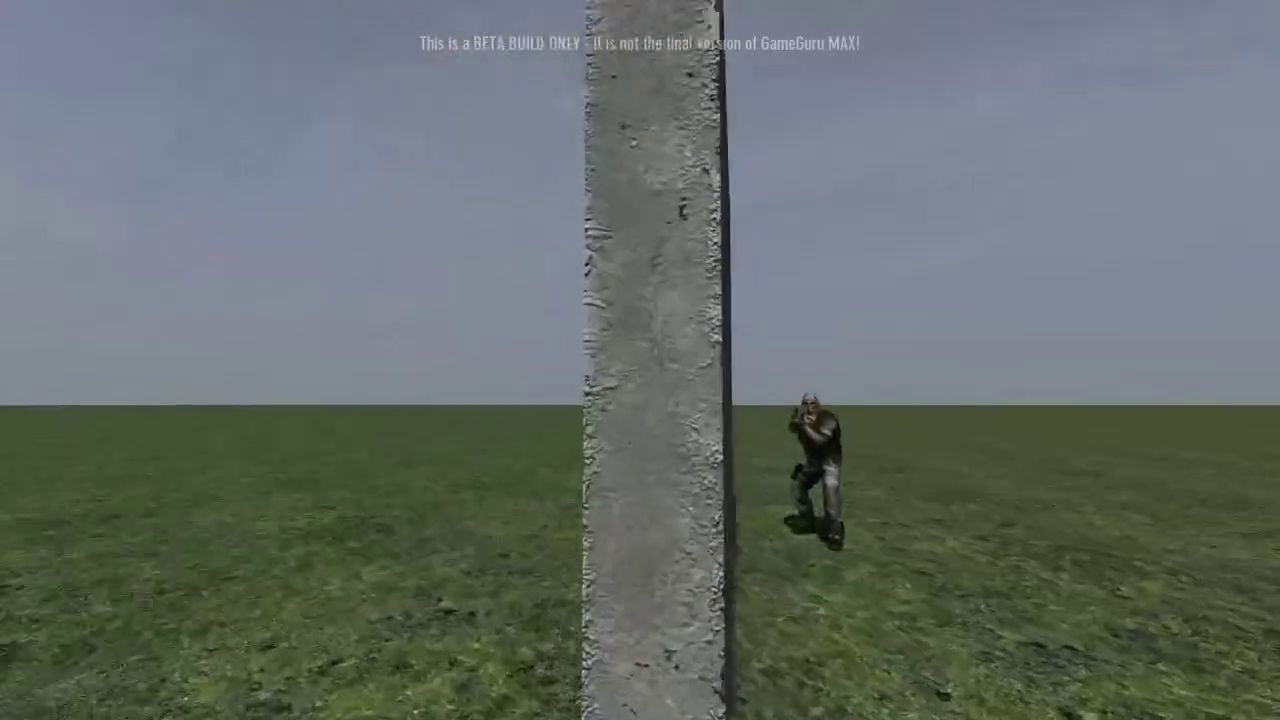
key(d)
key(s)
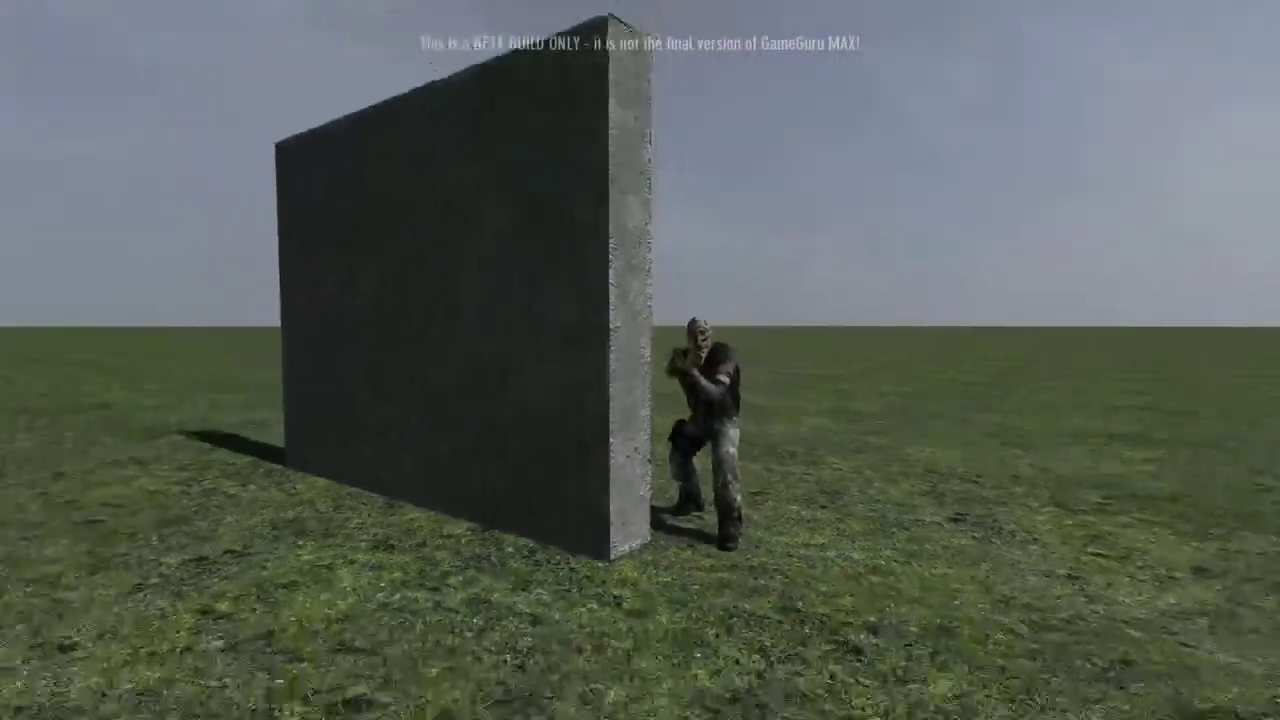
key(a)
key(s)
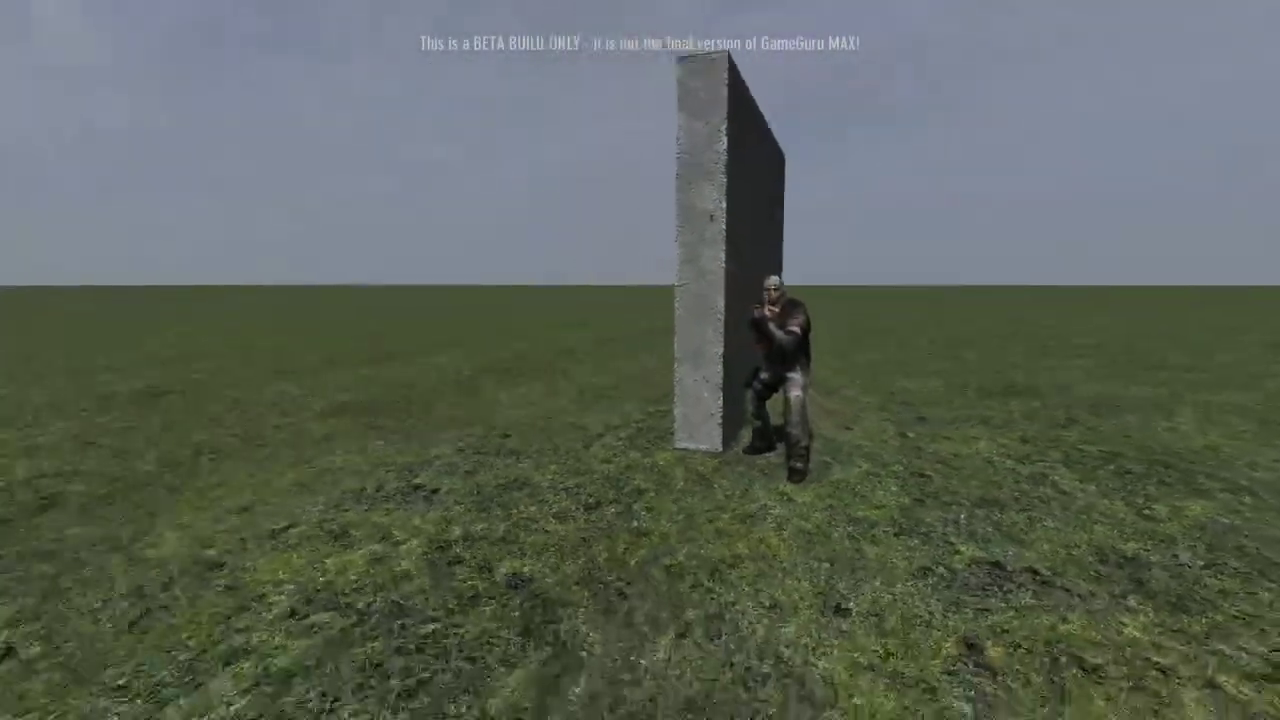
key(d)
key(s)
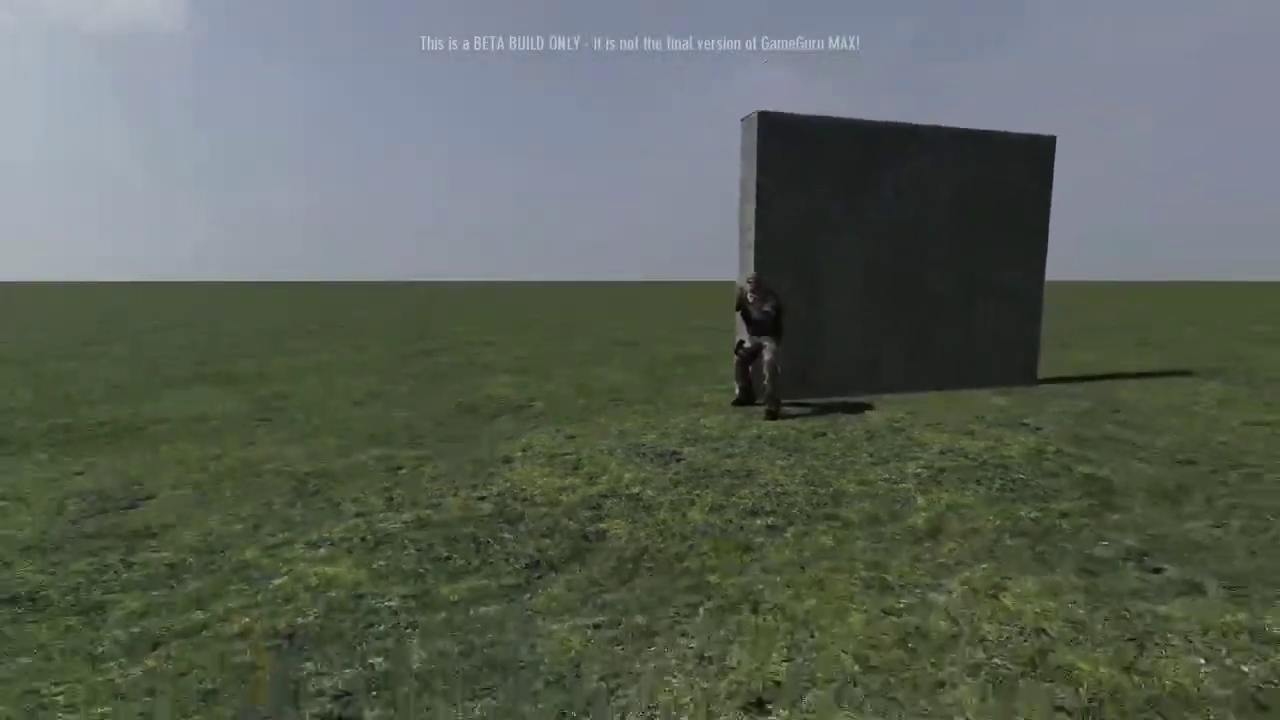
key(w)
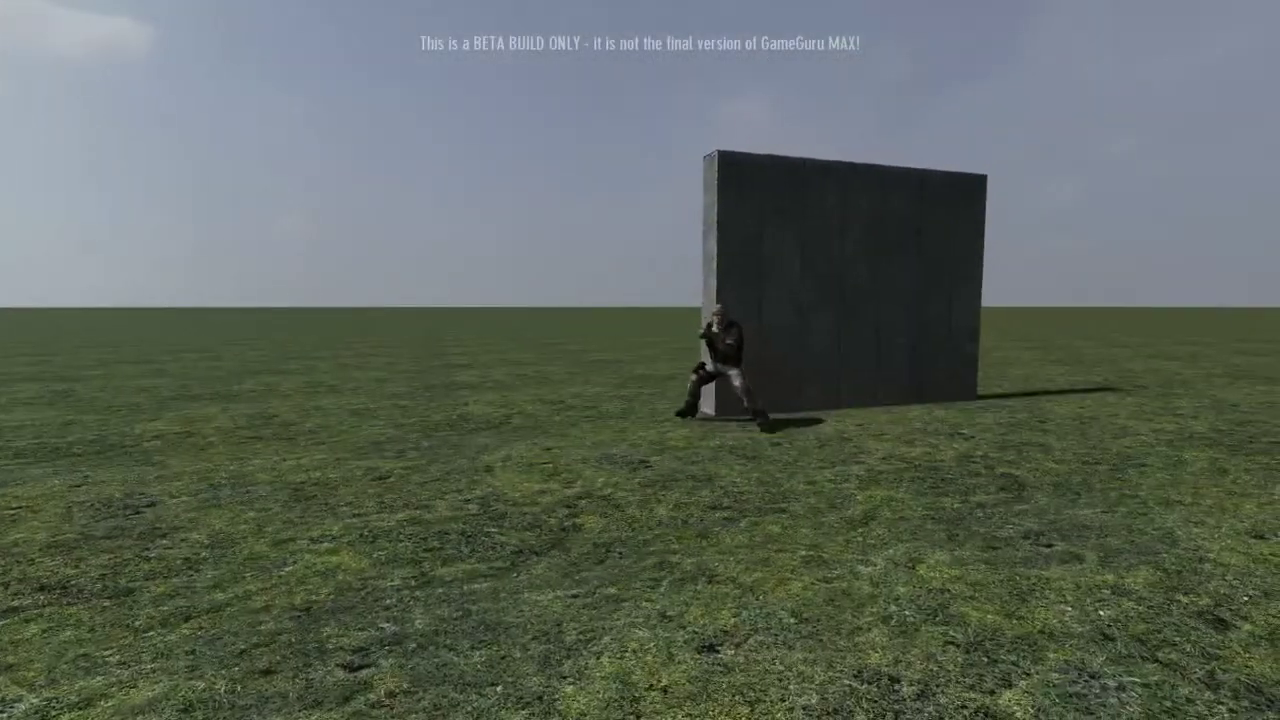
key(s)
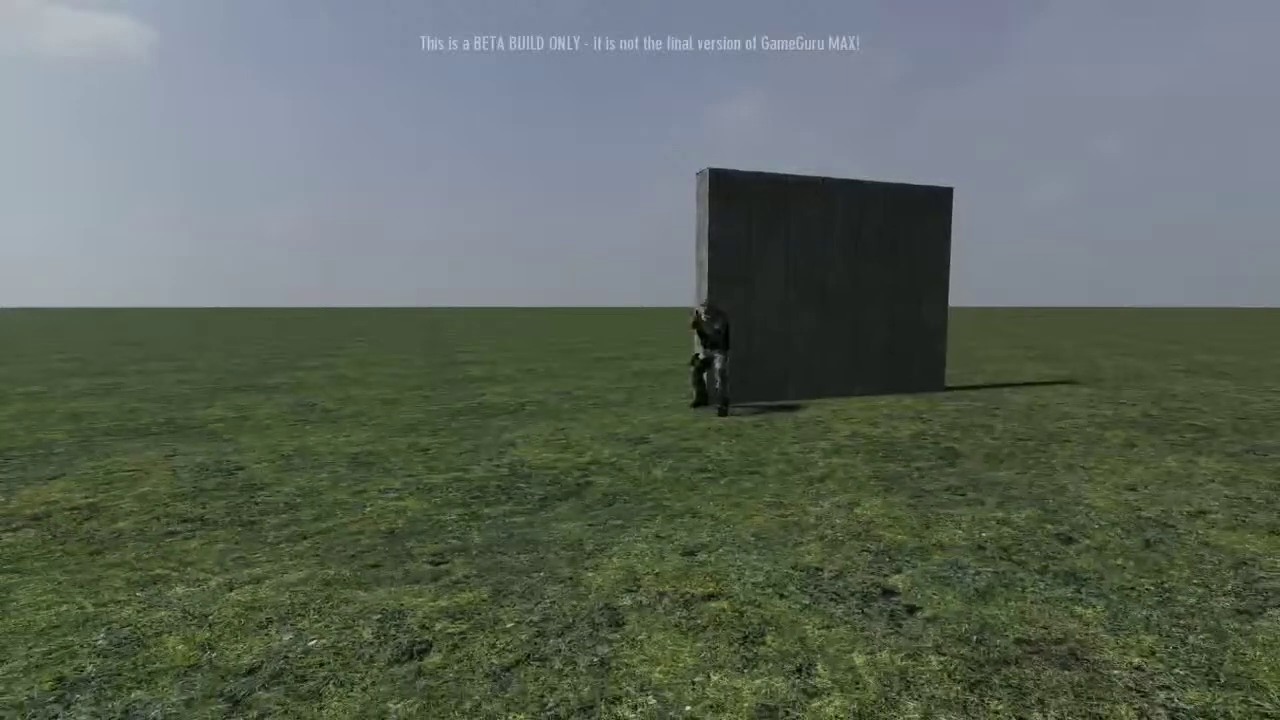
Step: Advance towards the masked soldier at the concrete wall in the test run, and end the test to return to the editor
key(w)
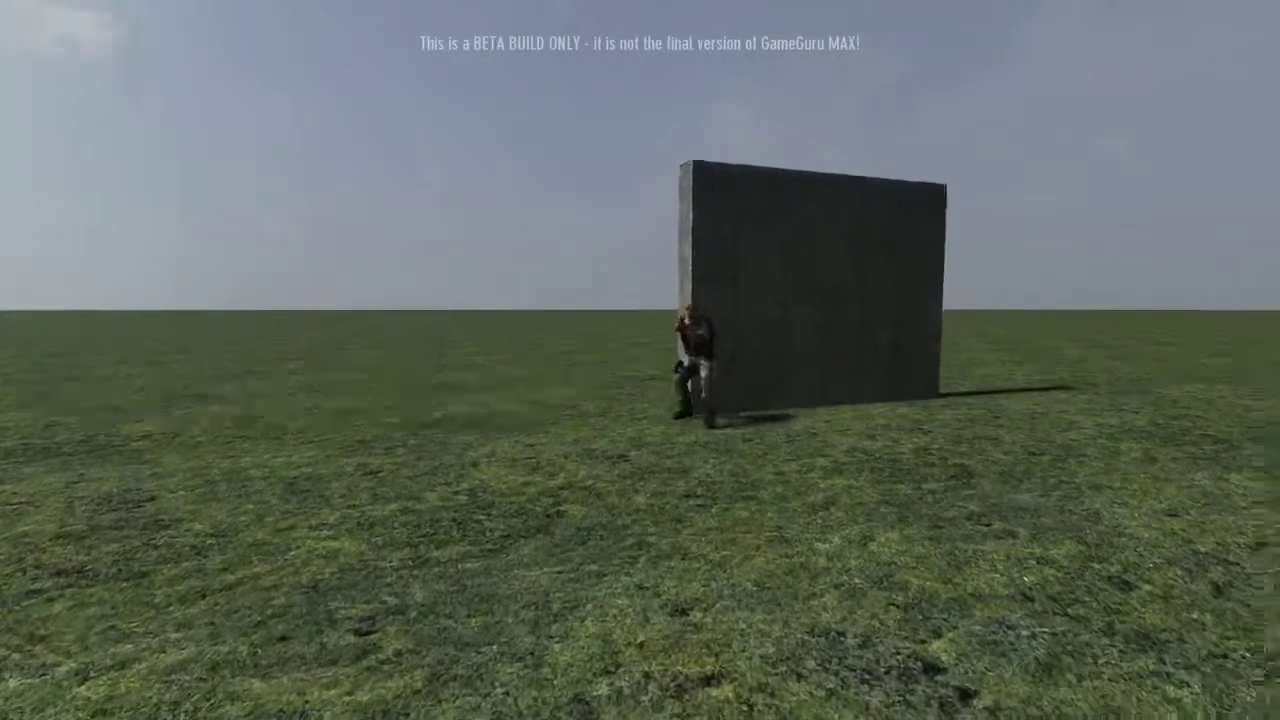
key(Escape)
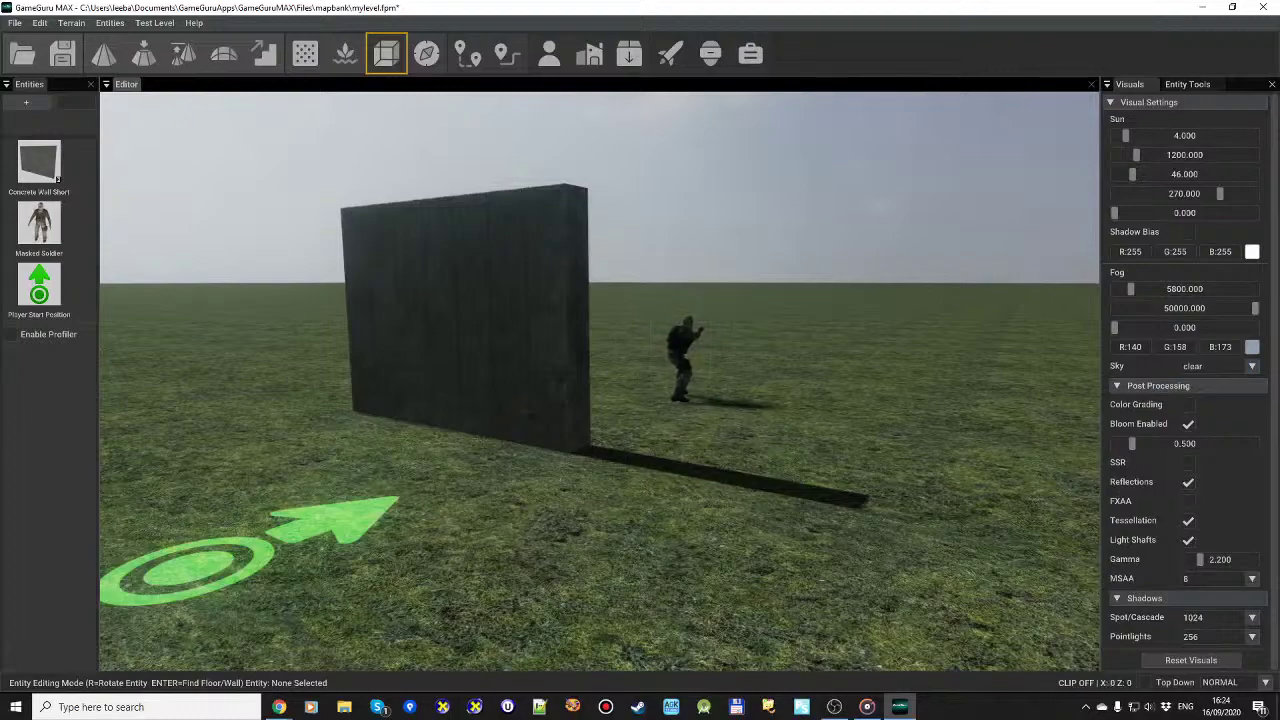
key(alt+Tab)
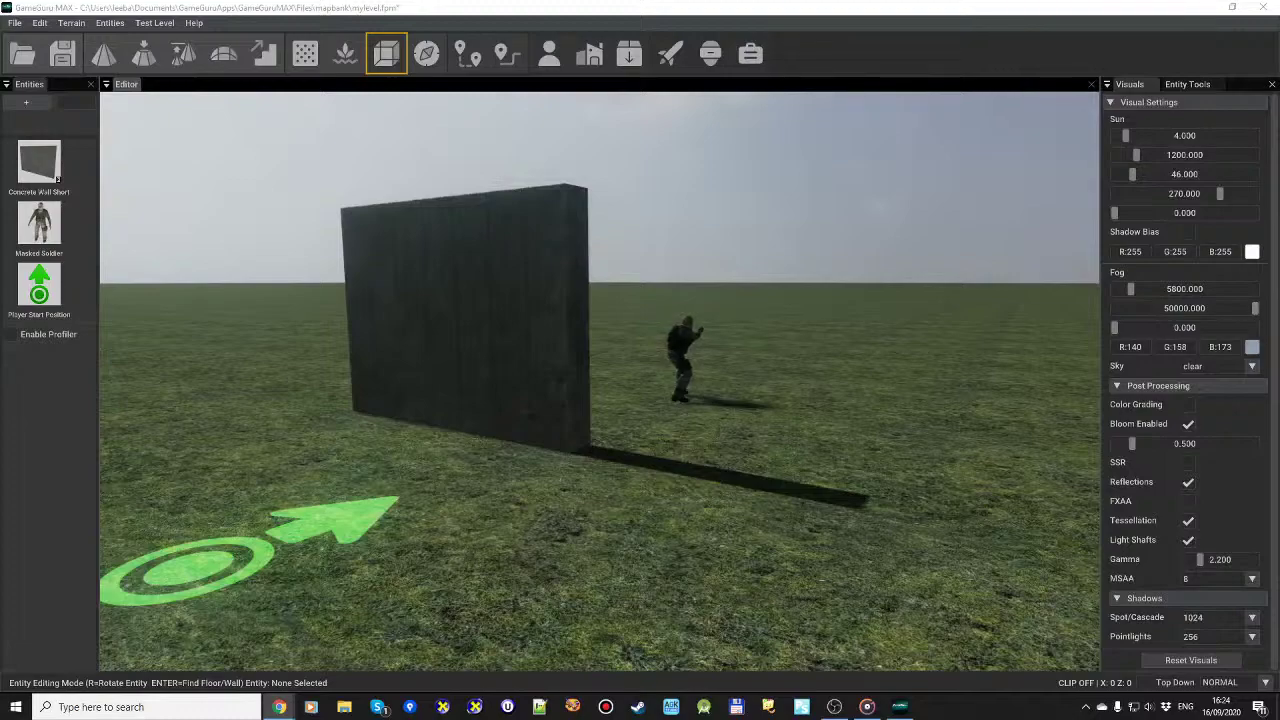
Step: Open the terrain painting tools to examine the sky presets and the vegetation display option
click(302, 52)
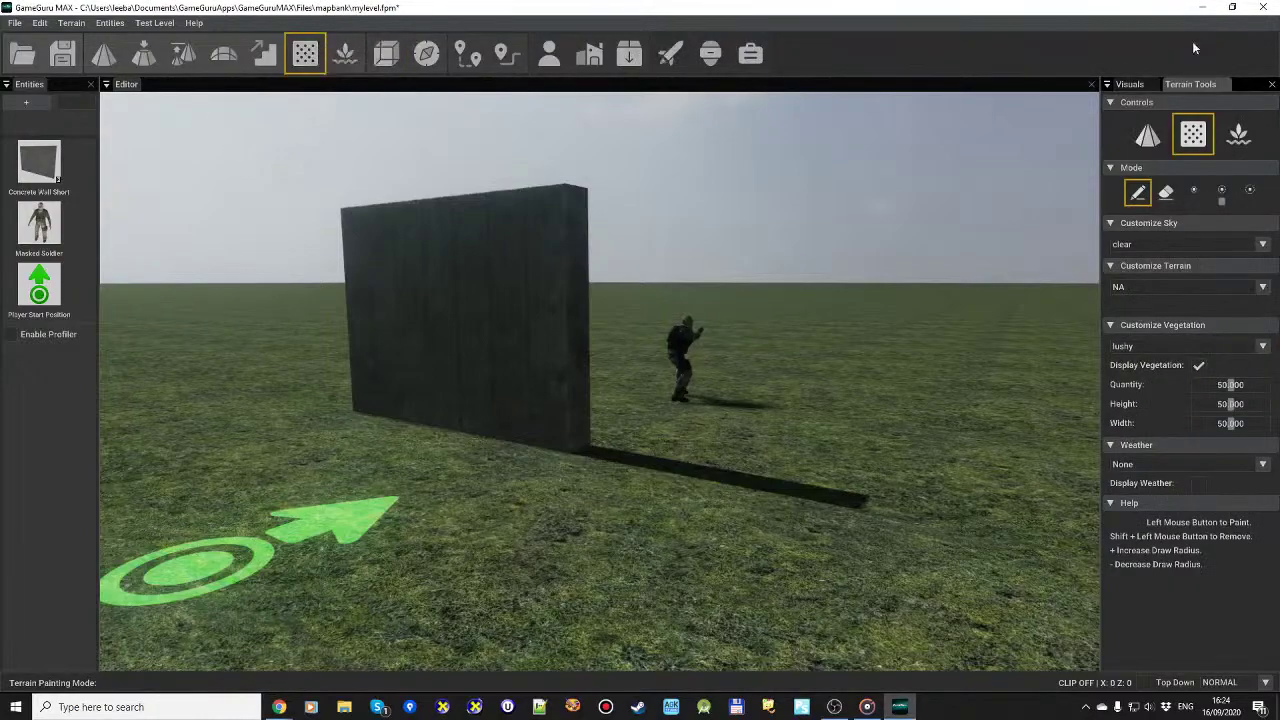
click(1166, 244)
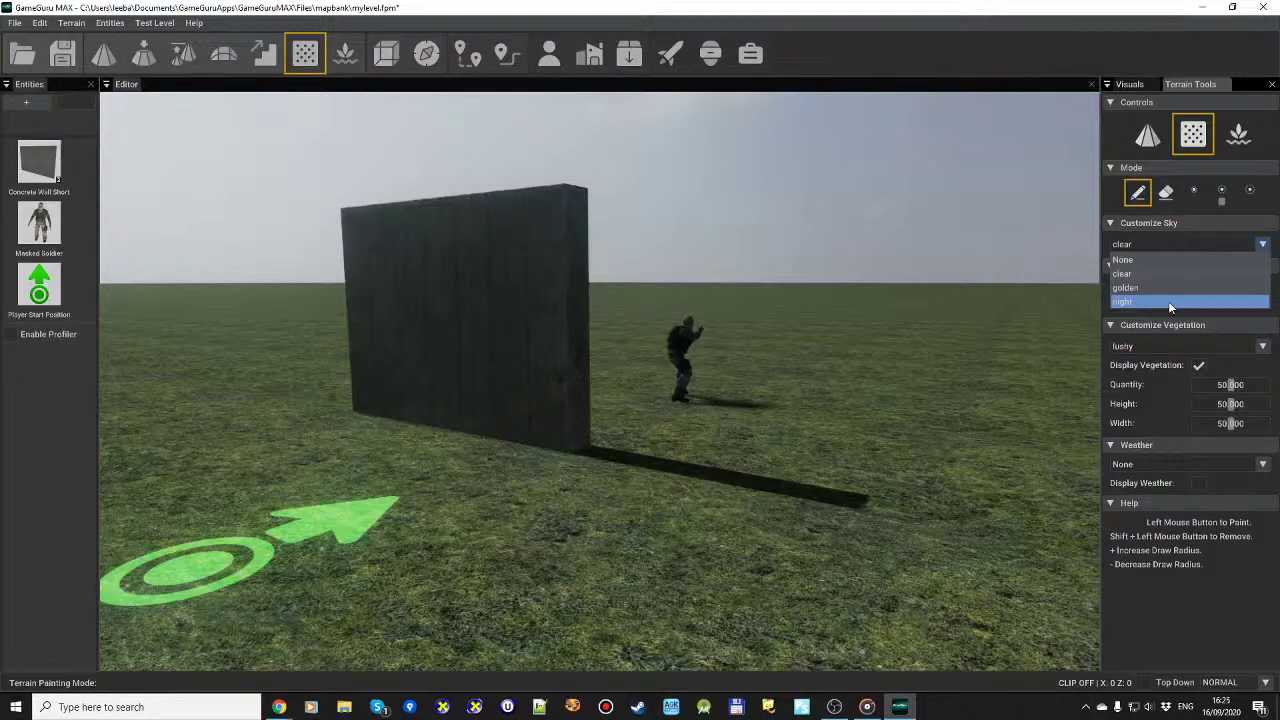
click(1104, 303)
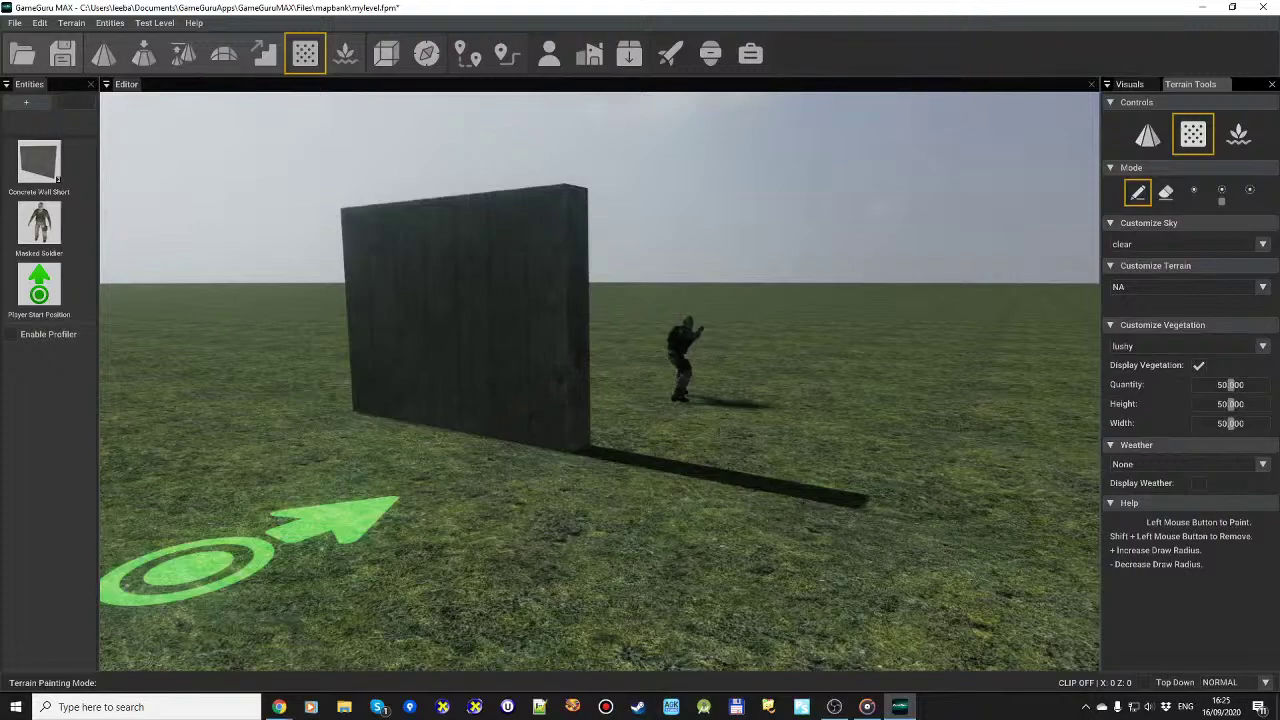
key(alt+Tab)
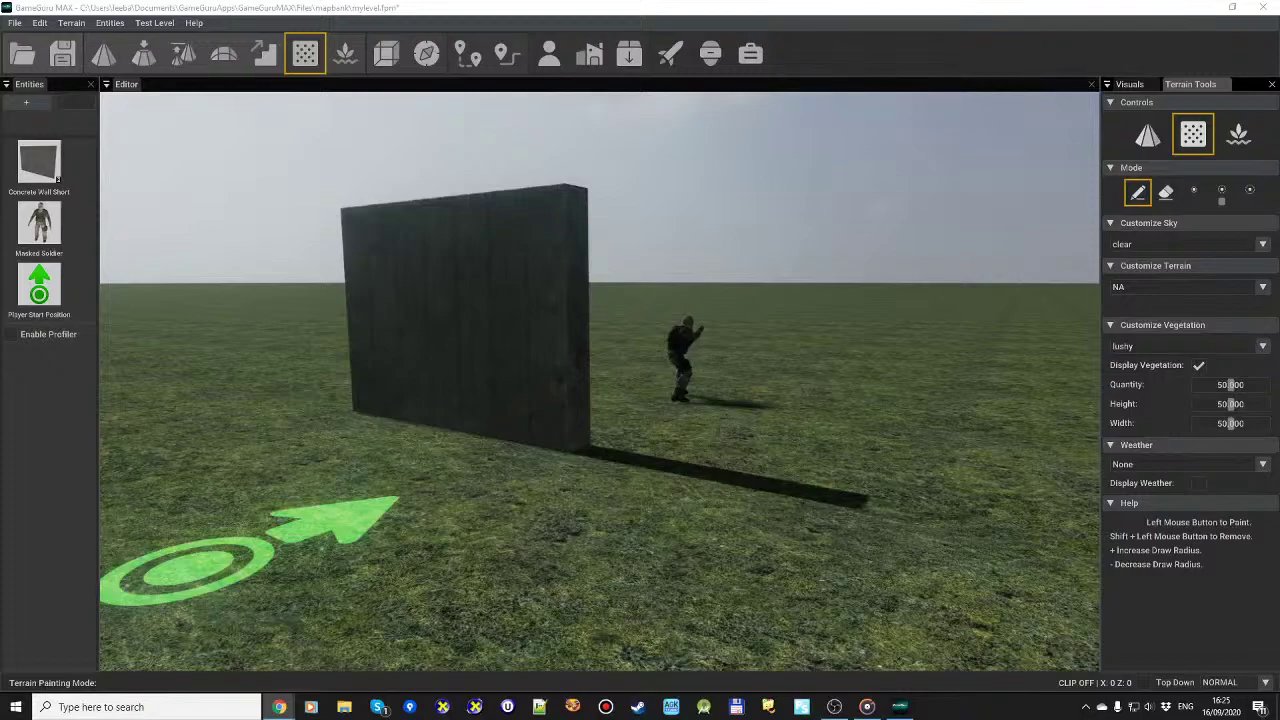
click(1199, 366)
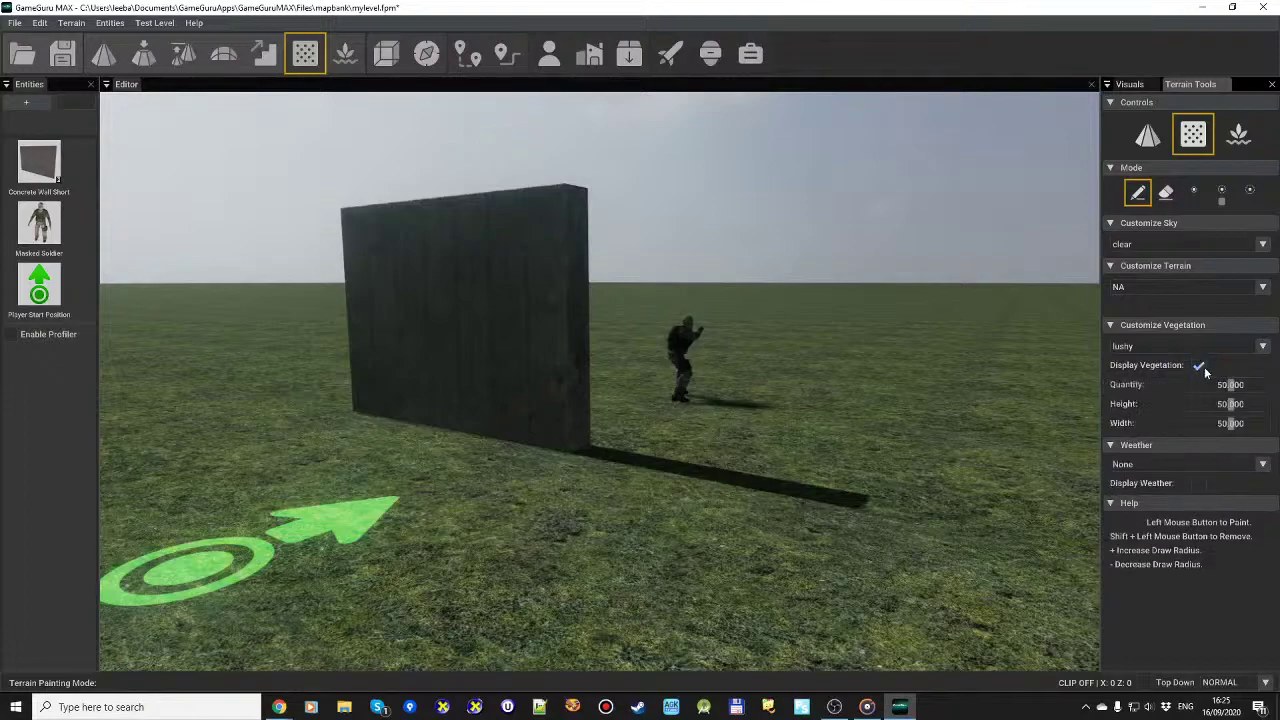
click(1199, 367)
key(alt+Tab)
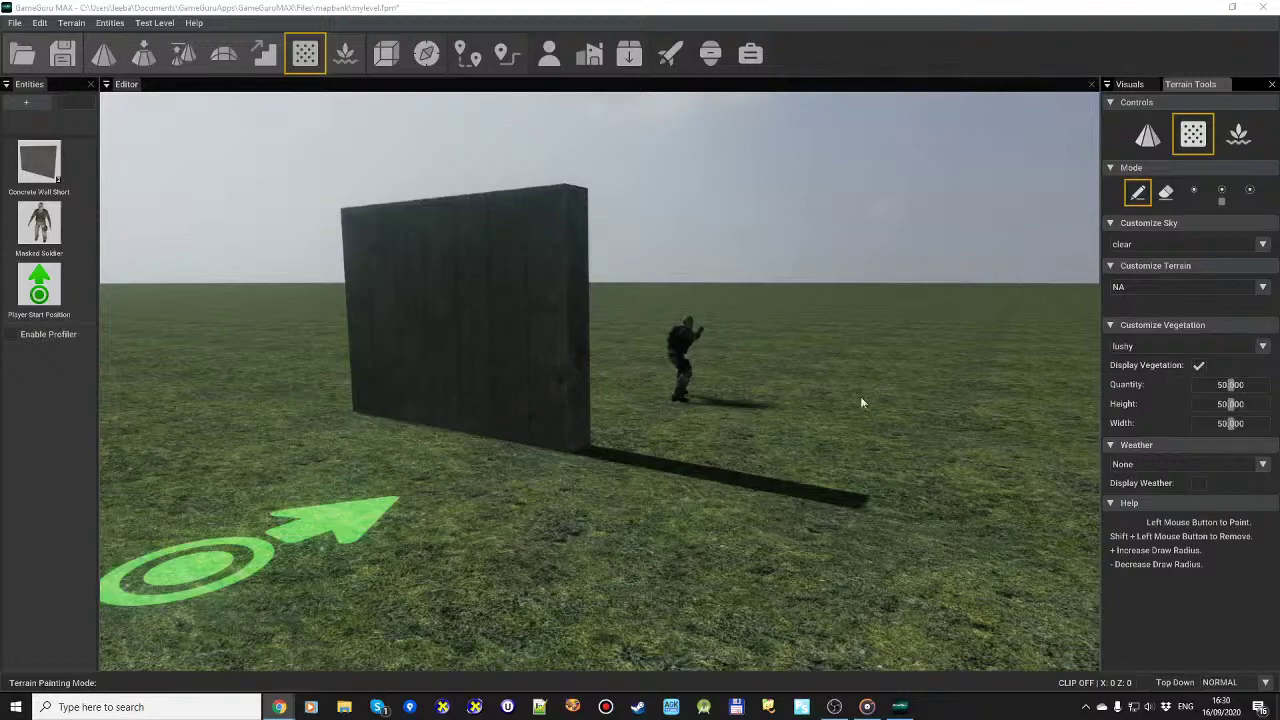
Step: Switch away from the level editor and raise the system volume to 18 for the playing music
click(867, 708)
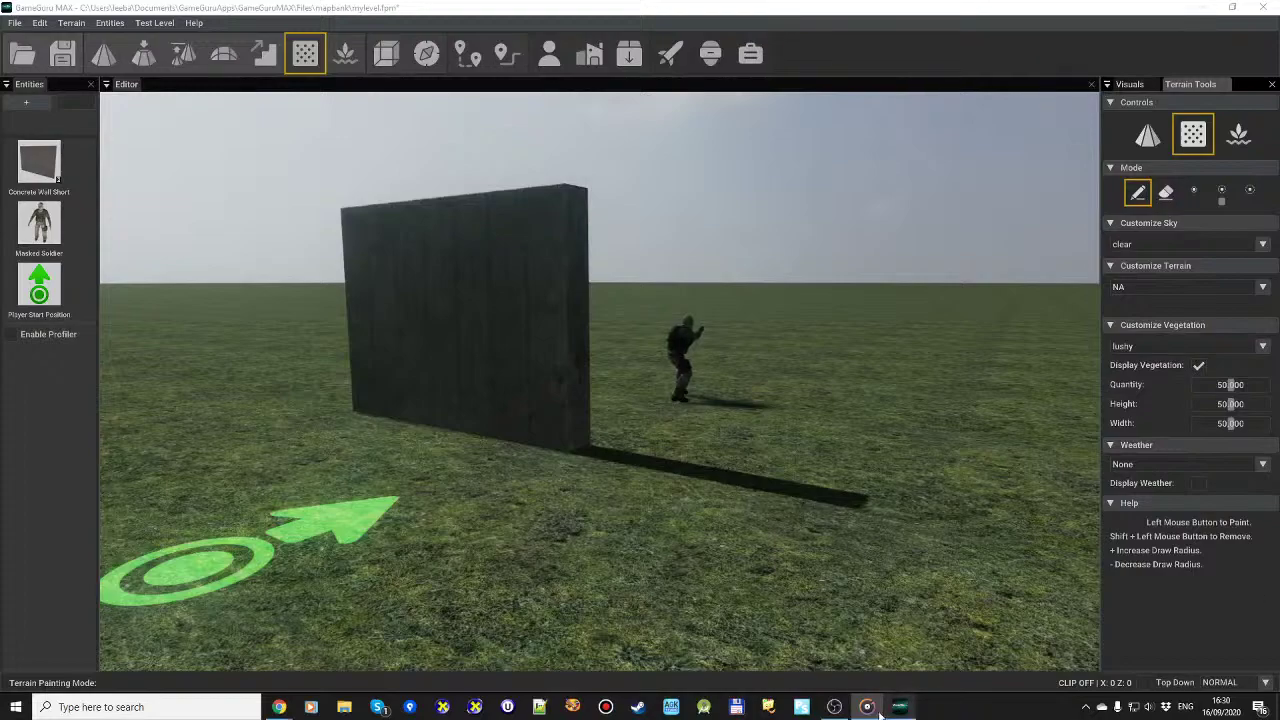
click(836, 714)
key(XF86AudioRaiseVolume)
key(XF86AudioRaiseVolume)
key(XF86AudioRaiseVolume)
key(XF86AudioRaiseVolume)
key(XF86AudioRaiseVolume)
key(XF86AudioRaiseVolume)
key(XF86AudioRaiseVolume)
key(XF86AudioRaiseVolume)
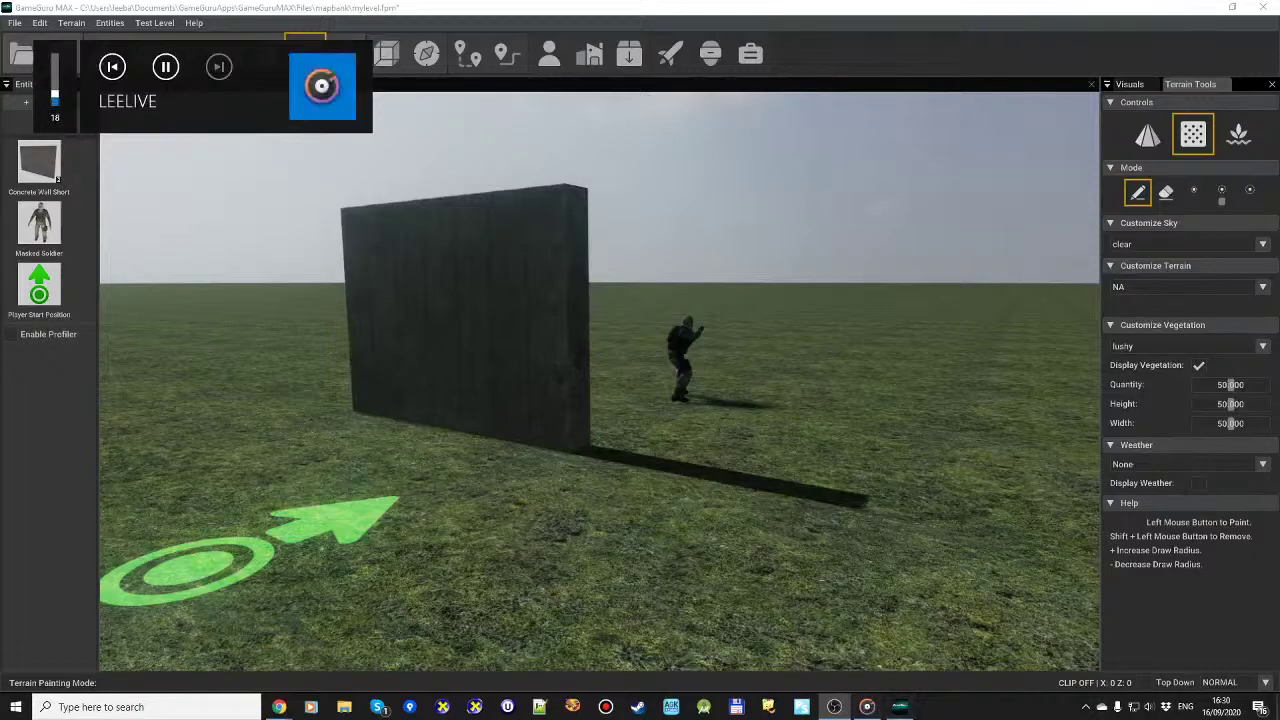